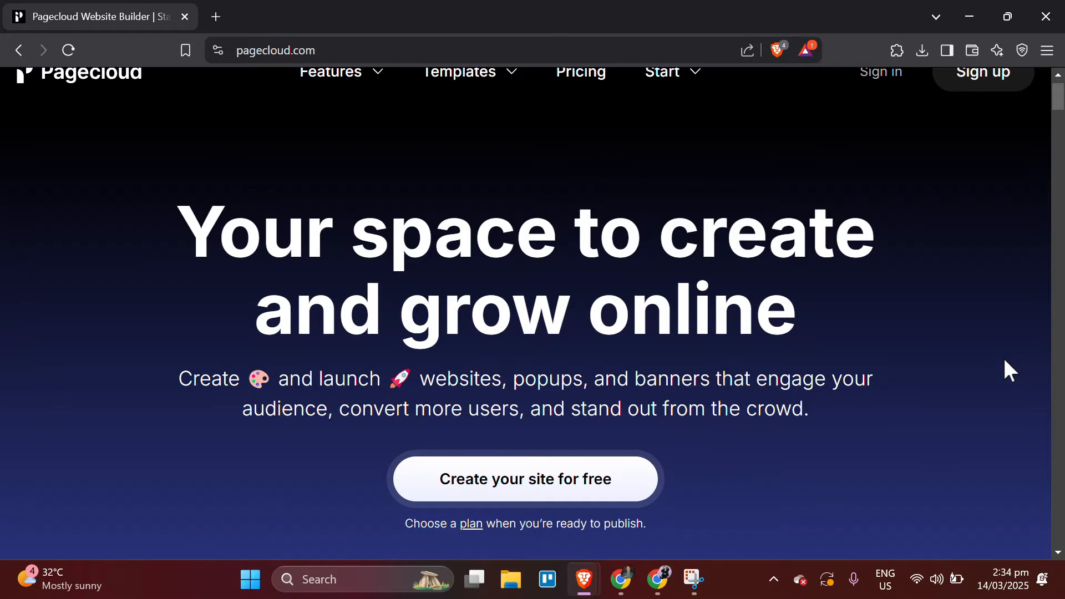
- Open the sign-up form for creating a free Pagecloud site and view its fields
{"action": "scroll", "coordinate": [1003, 357], "scroll_direction": "up", "scroll_amount": 1}
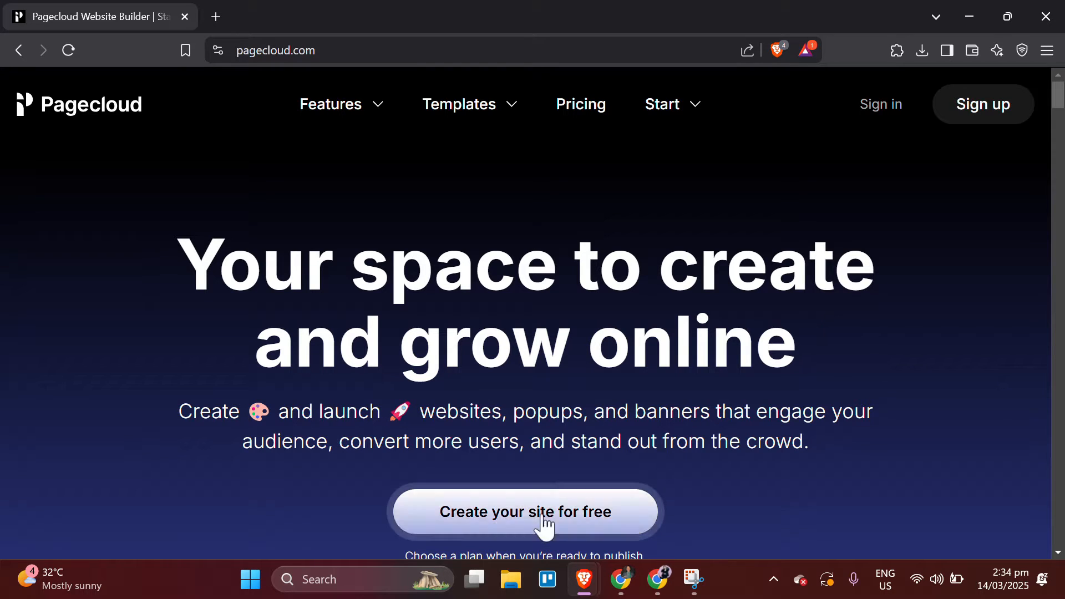
{"action": "left_click", "coordinate": [563, 512]}
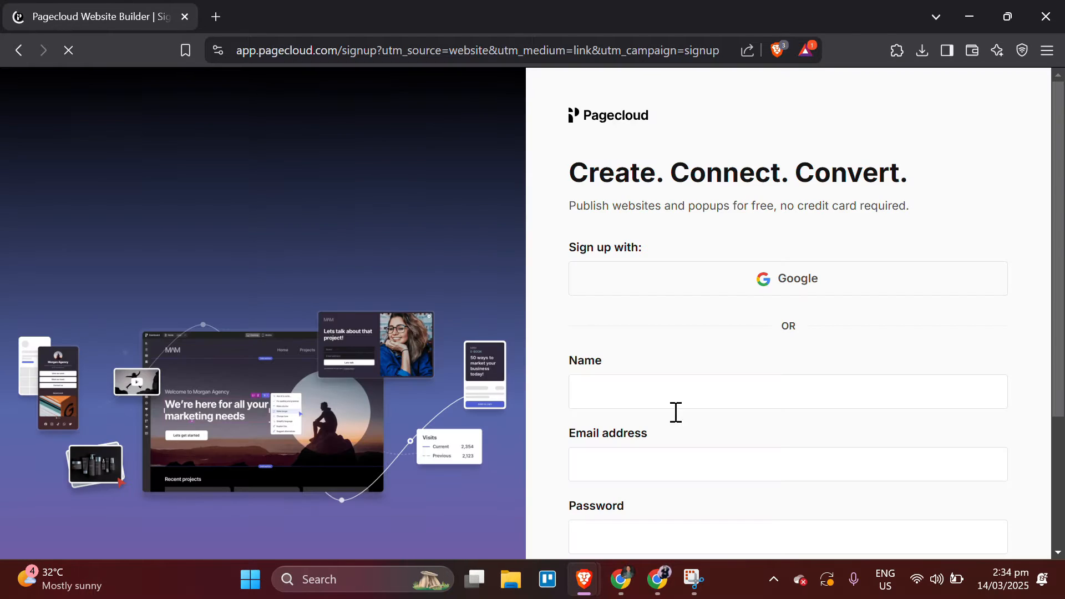
{"action": "scroll", "coordinate": [683, 345], "scroll_direction": "down", "scroll_amount": 2}
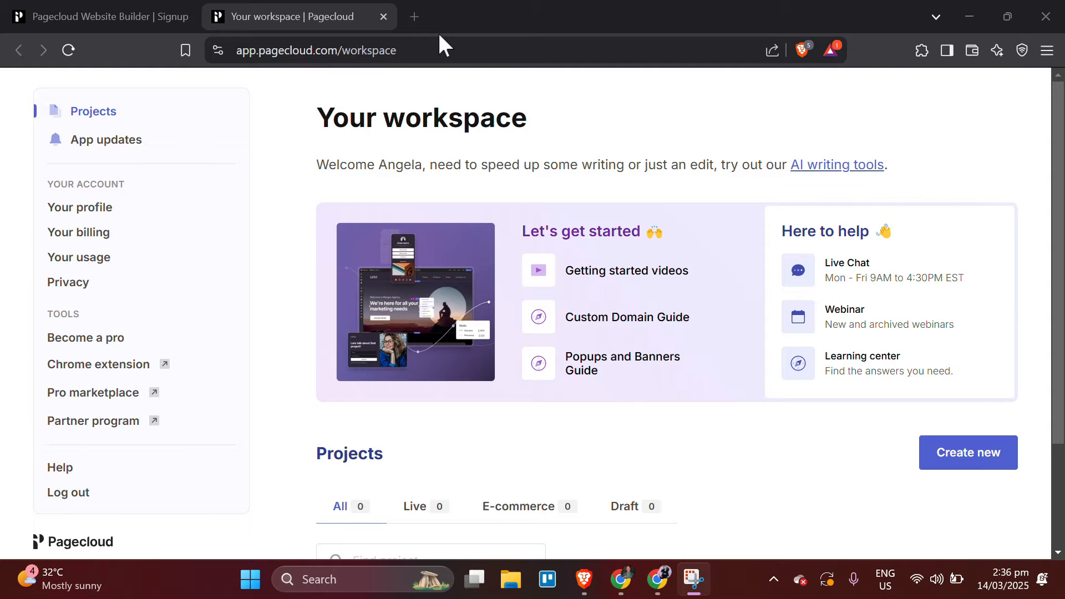
- Start a new project in the workspace as a website of the E-commerce site type
{"action": "left_click", "coordinate": [959, 456]}
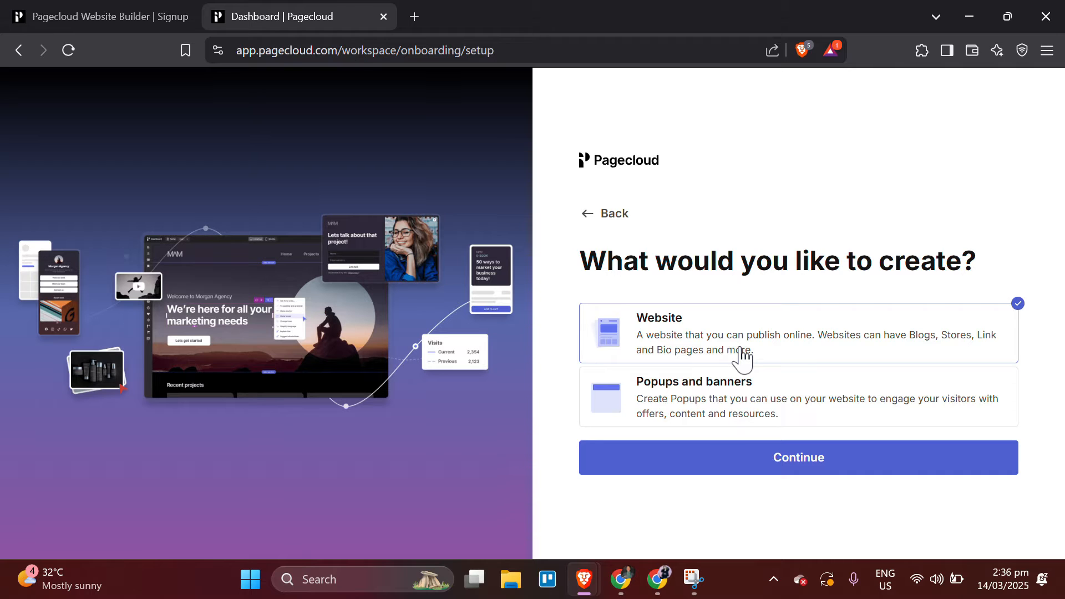
{"action": "left_click", "coordinate": [723, 451]}
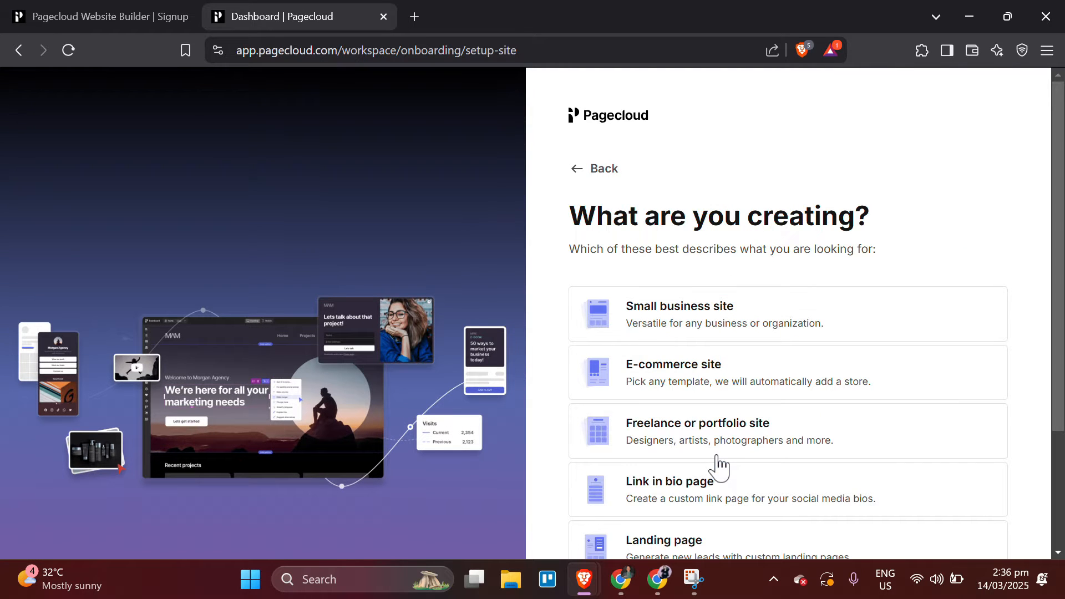
{"action": "scroll", "coordinate": [720, 422], "scroll_direction": "down", "scroll_amount": 1}
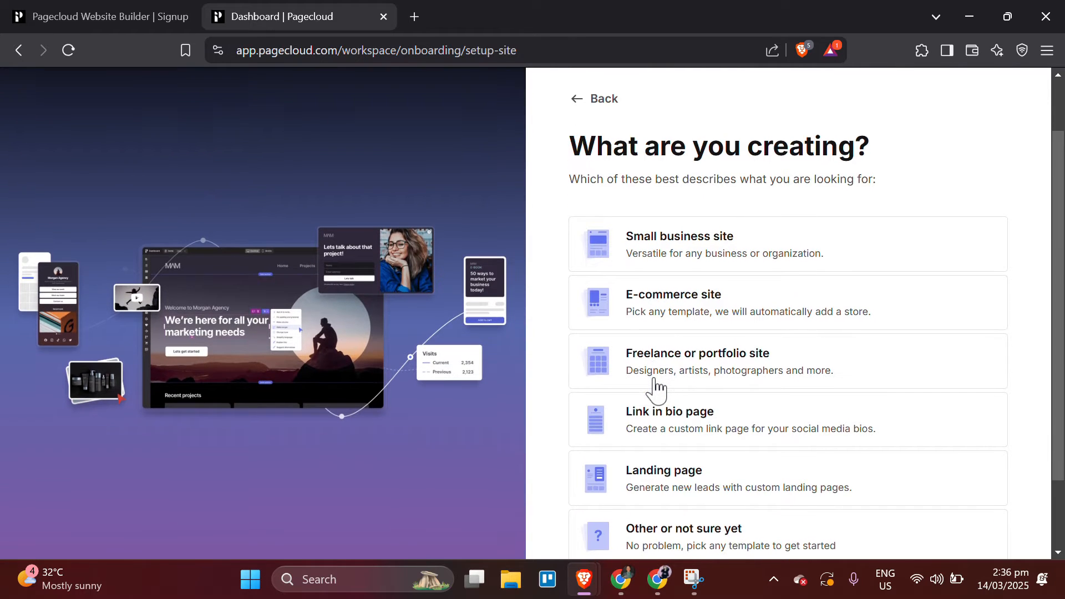
{"action": "left_click", "coordinate": [648, 303]}
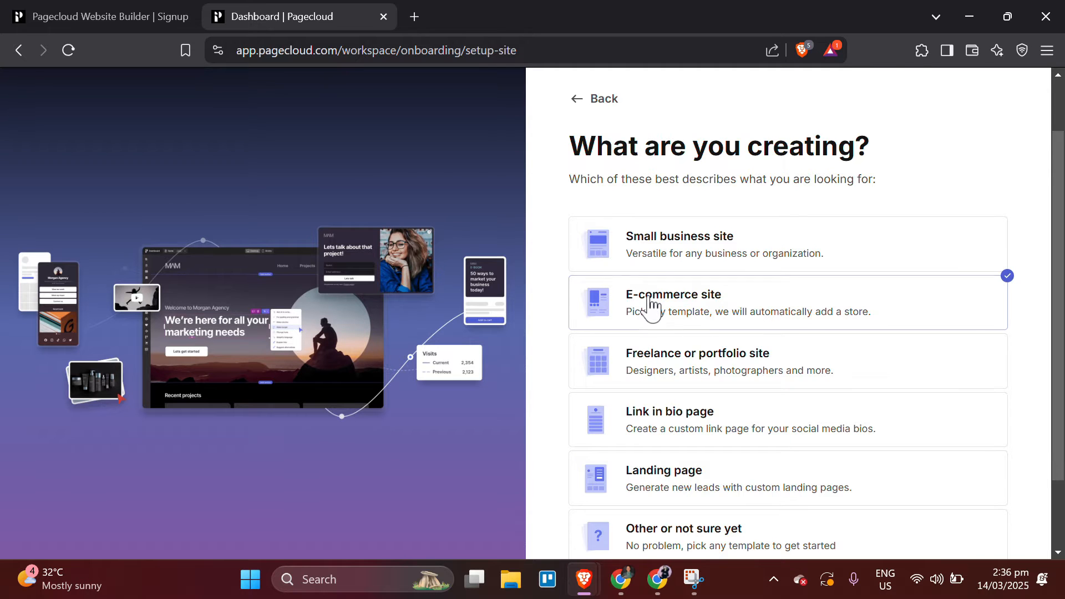
{"action": "scroll", "coordinate": [732, 524], "scroll_direction": "down", "scroll_amount": 1}
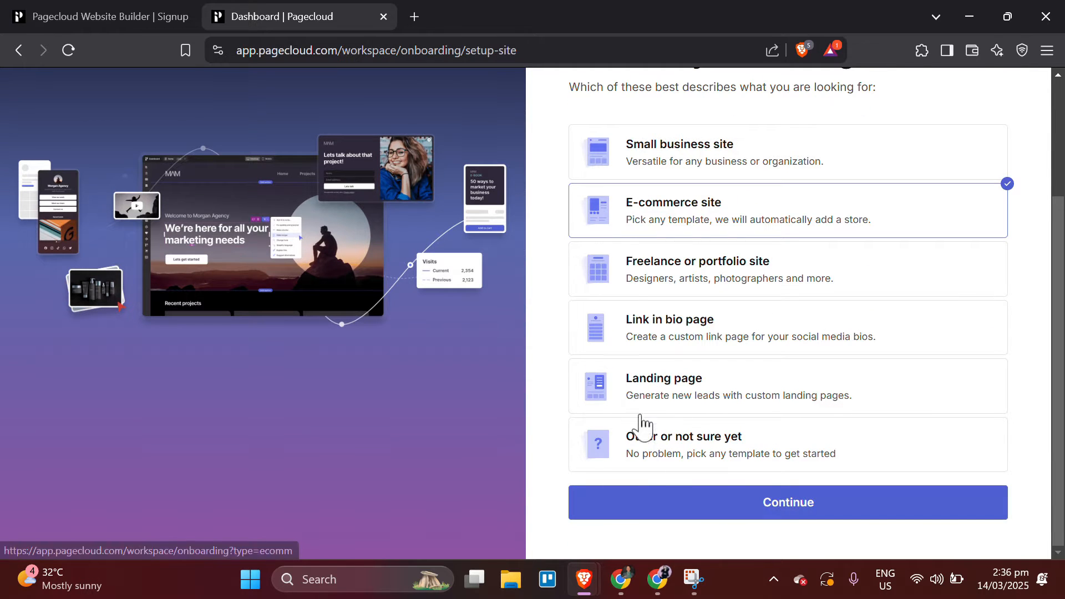
{"action": "left_click", "coordinate": [653, 502]}
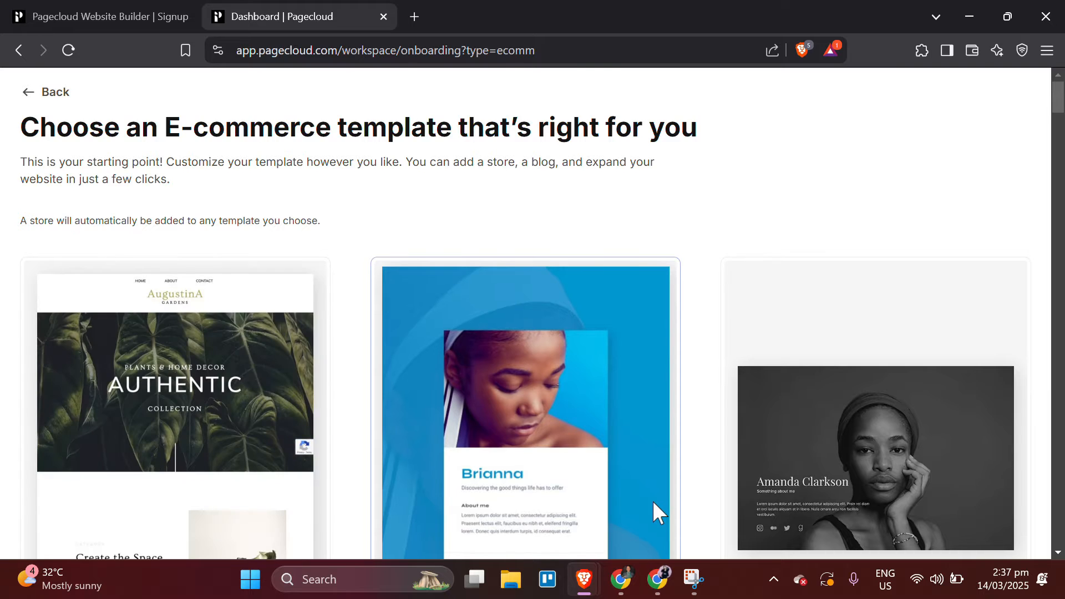
- Browse the gallery of e-commerce templates to compare the available designs
{"action": "scroll", "coordinate": [652, 501], "scroll_direction": "down", "scroll_amount": 1}
{"action": "scroll", "coordinate": [653, 501], "scroll_direction": "down", "scroll_amount": 4}
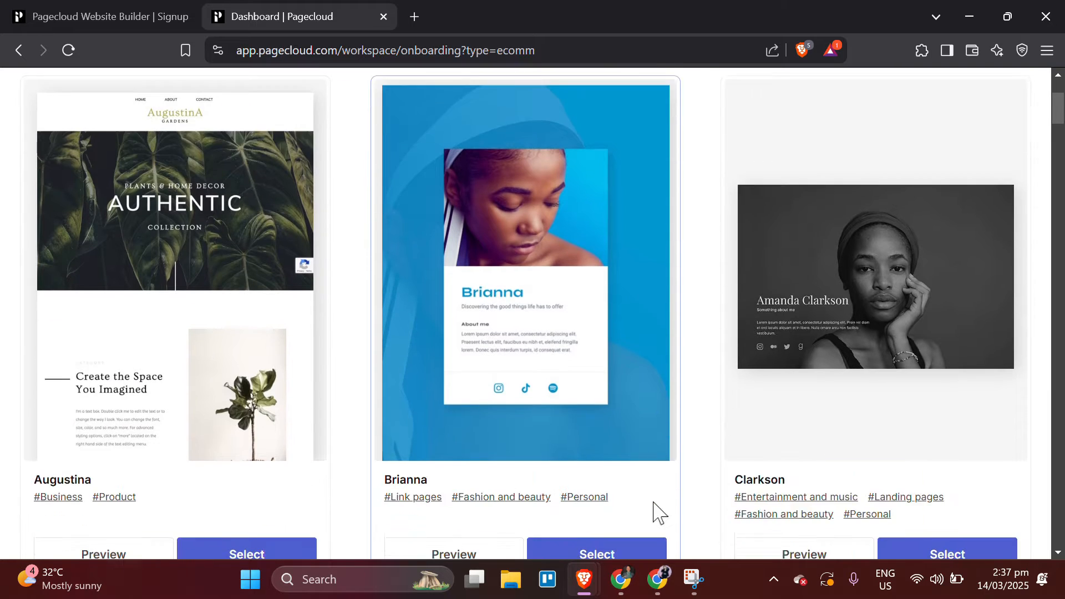
{"action": "scroll", "coordinate": [653, 503], "scroll_direction": "down", "scroll_amount": 1}
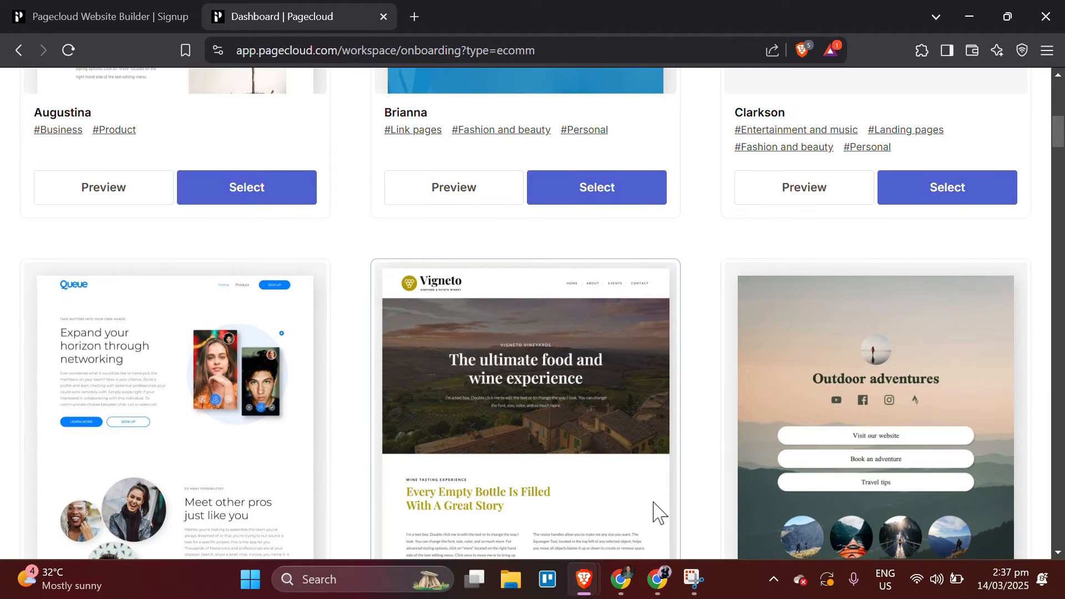
{"action": "scroll", "coordinate": [653, 501], "scroll_direction": "down", "scroll_amount": 9}
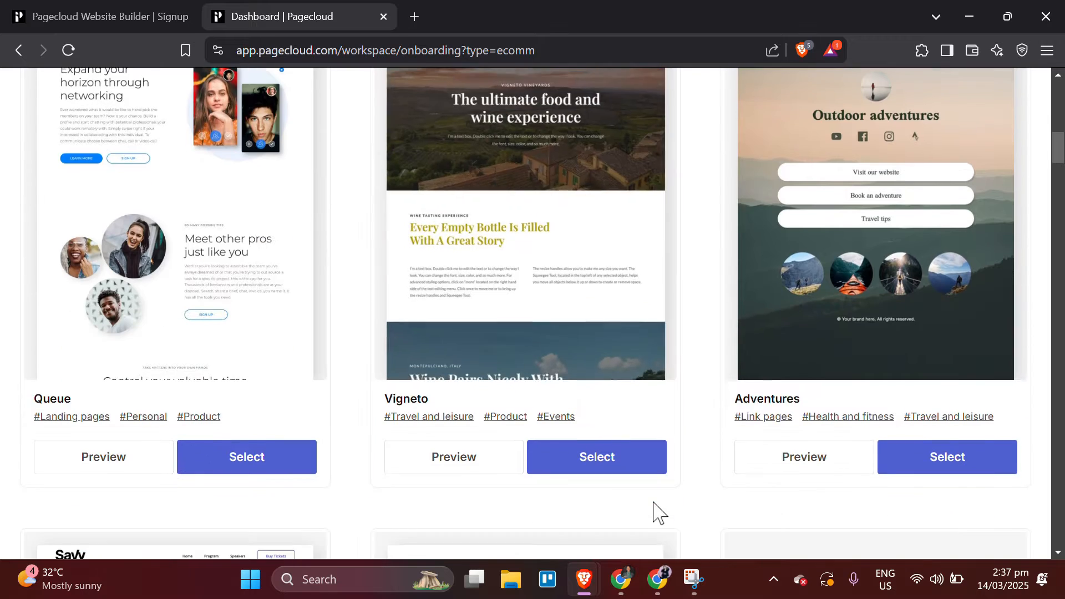
{"action": "scroll", "coordinate": [653, 503], "scroll_direction": "down", "scroll_amount": 20}
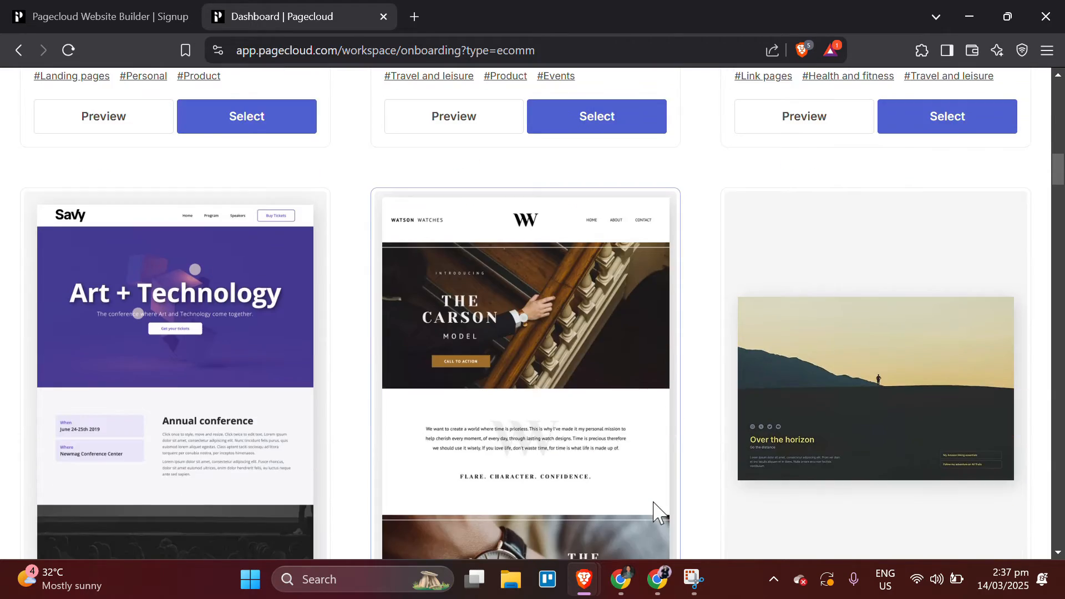
{"action": "scroll", "coordinate": [654, 514], "scroll_direction": "down", "scroll_amount": 3}
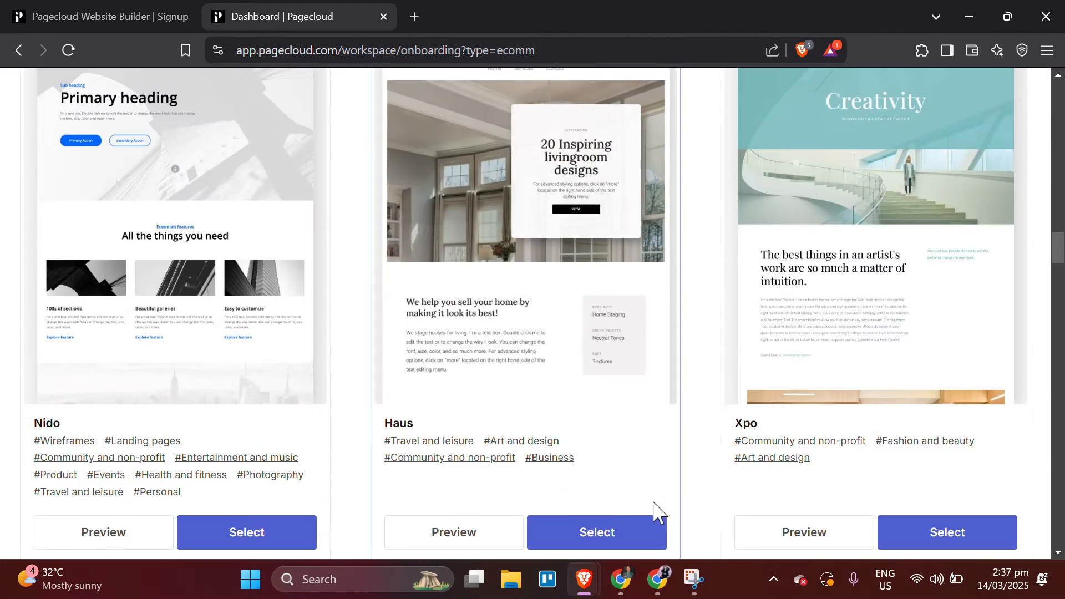
{"action": "scroll", "coordinate": [653, 513], "scroll_direction": "up", "scroll_amount": 20}
{"action": "scroll", "coordinate": [652, 501], "scroll_direction": "up", "scroll_amount": 10}
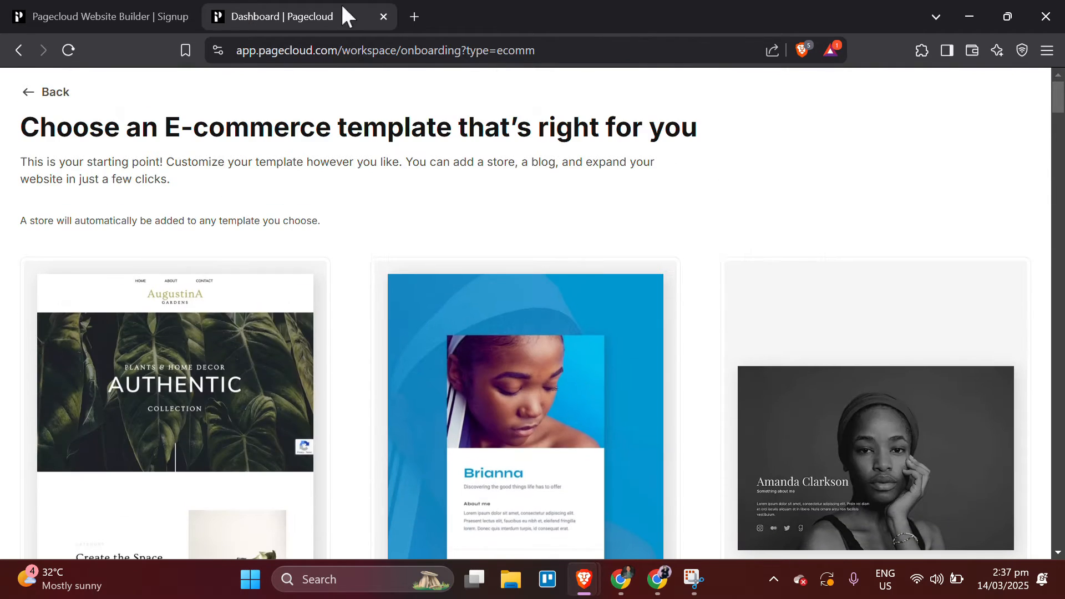
{"action": "left_click", "coordinate": [442, 24]}
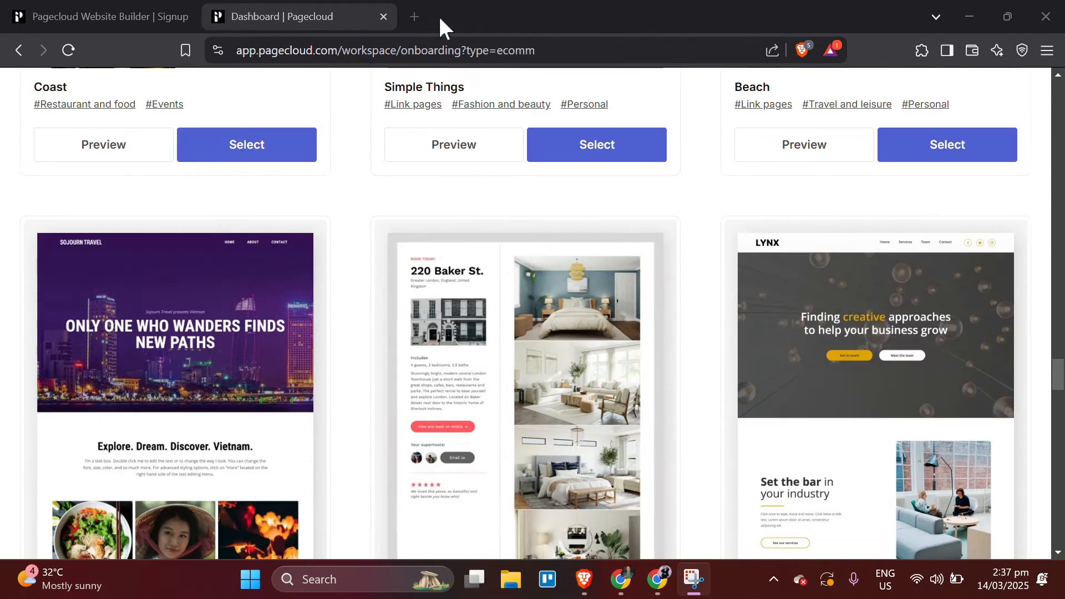
- Choose the Sojourn template, name the site with the owner's first name, and create it with e-commerce enabled
{"action": "scroll", "coordinate": [140, 217], "scroll_direction": "down", "scroll_amount": 3}
{"action": "scroll", "coordinate": [140, 218], "scroll_direction": "down", "scroll_amount": 2}
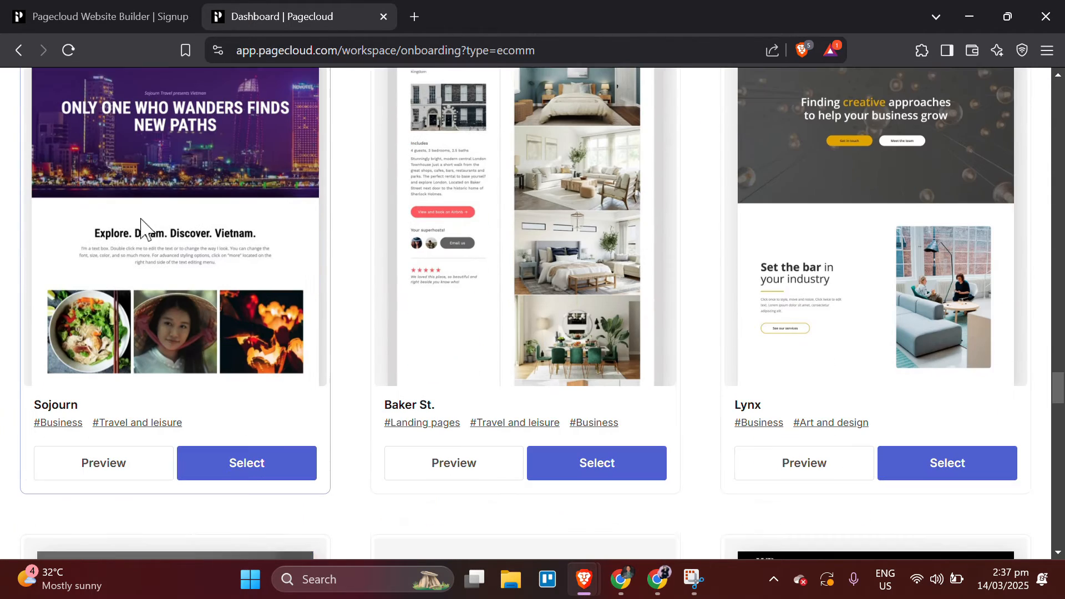
{"action": "left_click", "coordinate": [199, 468]}
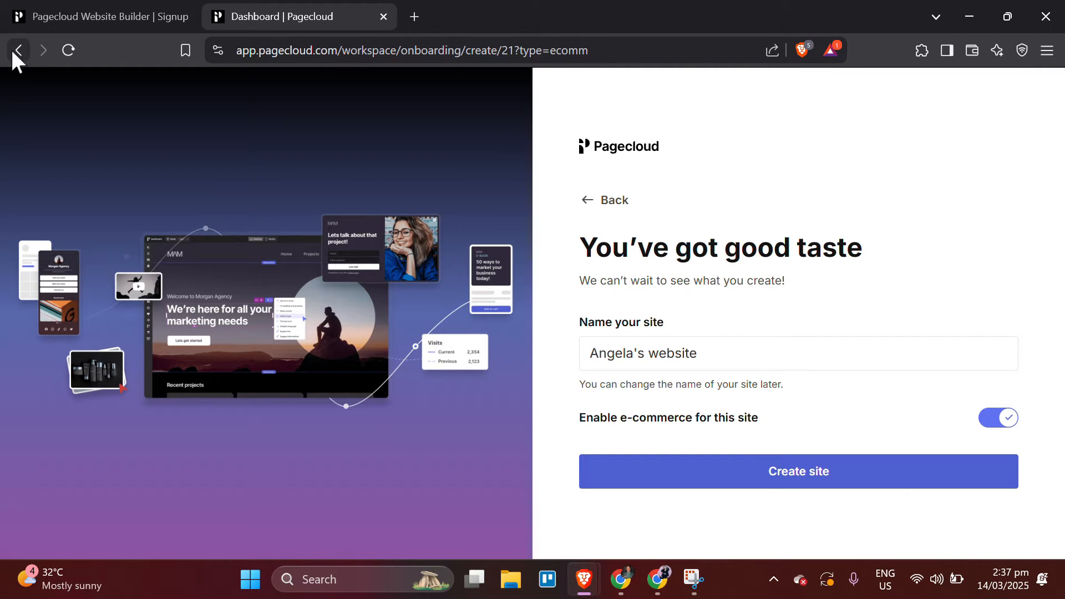
{"action": "triple_click", "coordinate": [581, 355]}
{"action": "type", "text": "Angela"}
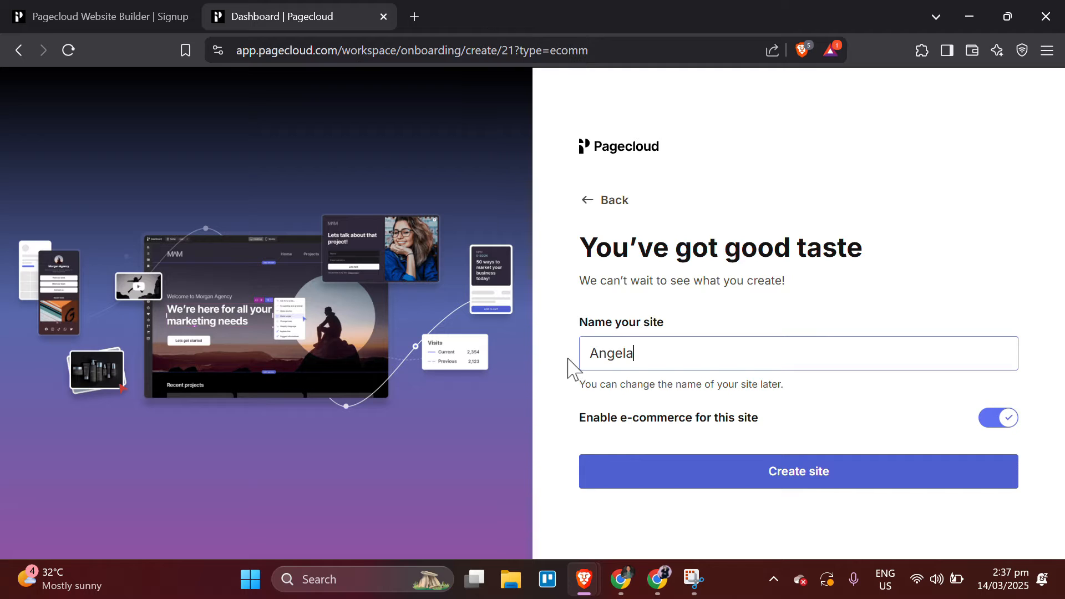
{"action": "left_click", "coordinate": [665, 487]}
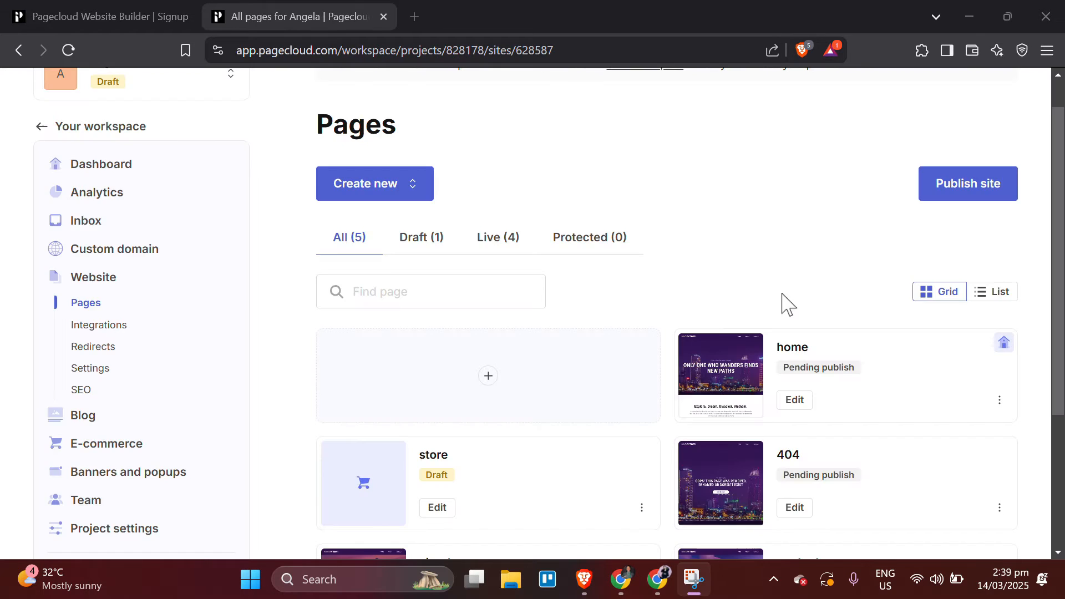
- Open the site's home page in the page editor
{"action": "scroll", "coordinate": [785, 303], "scroll_direction": "down", "scroll_amount": 3}
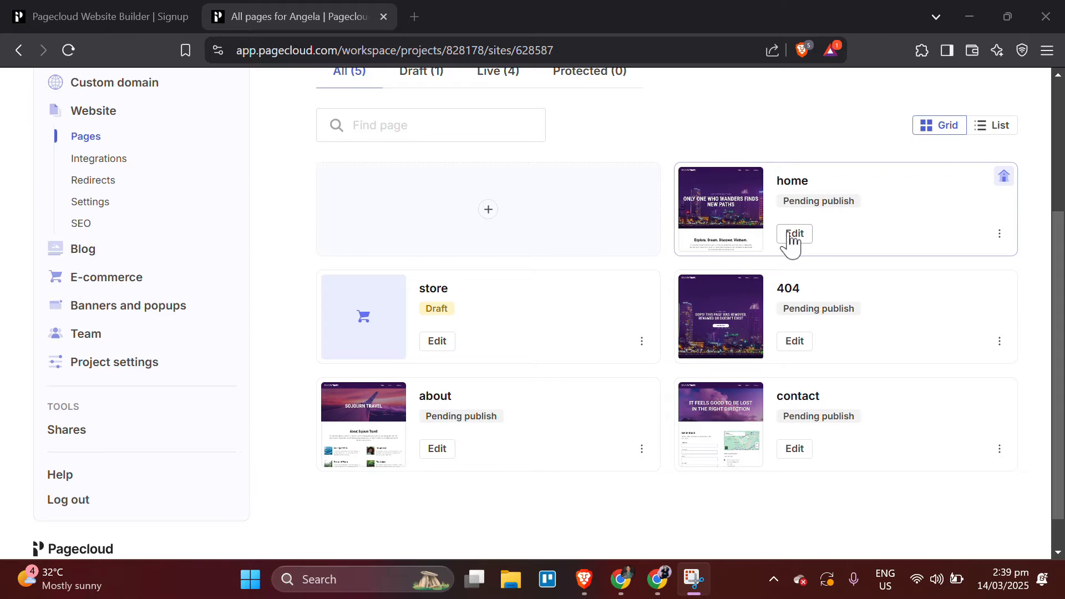
{"action": "left_click", "coordinate": [793, 236]}
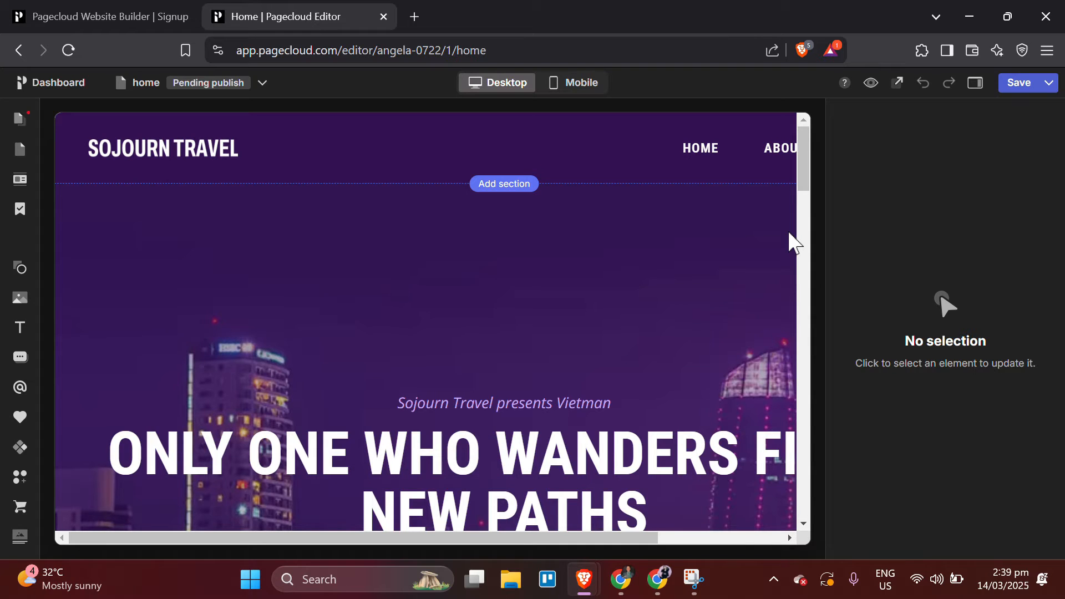
- Examine the home page's SEO settings and the overview of the site's pages, closing both again
{"action": "mouse_move", "coordinate": [11, 103]}
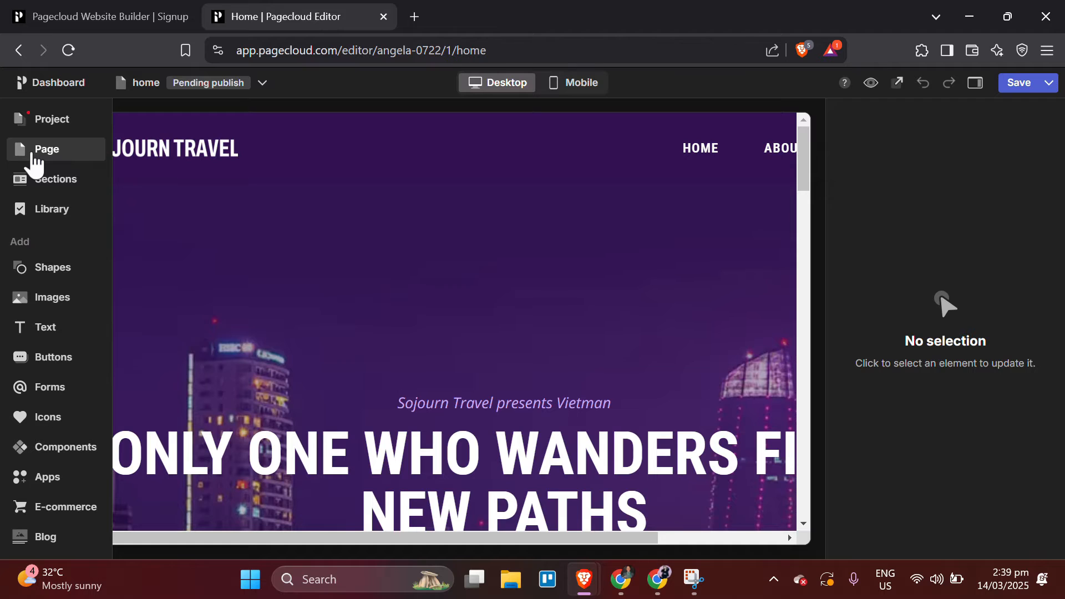
{"action": "left_click", "coordinate": [34, 160]}
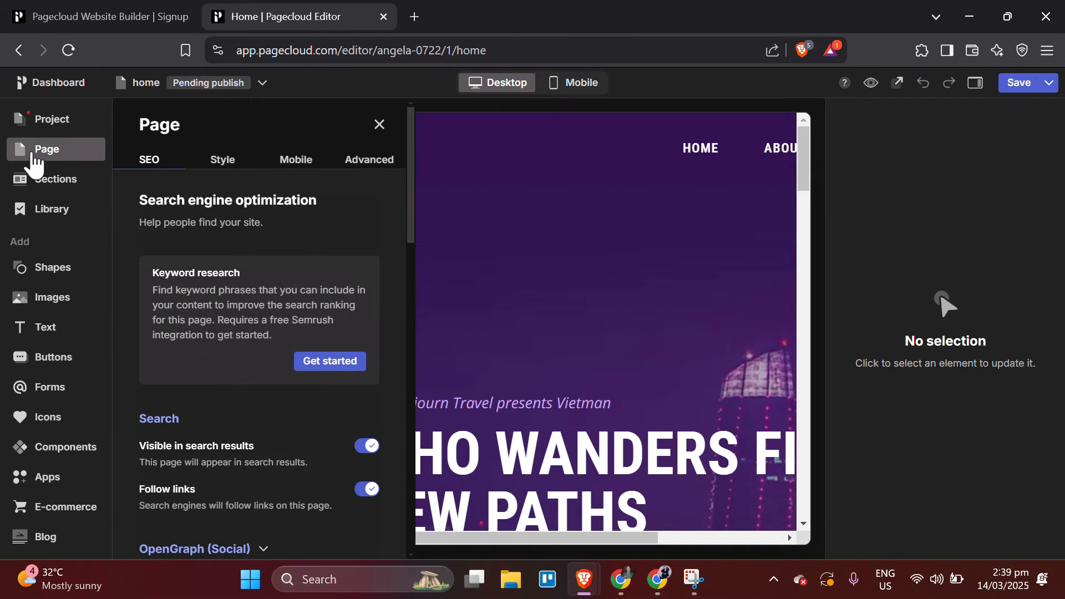
{"action": "left_click", "coordinate": [34, 159]}
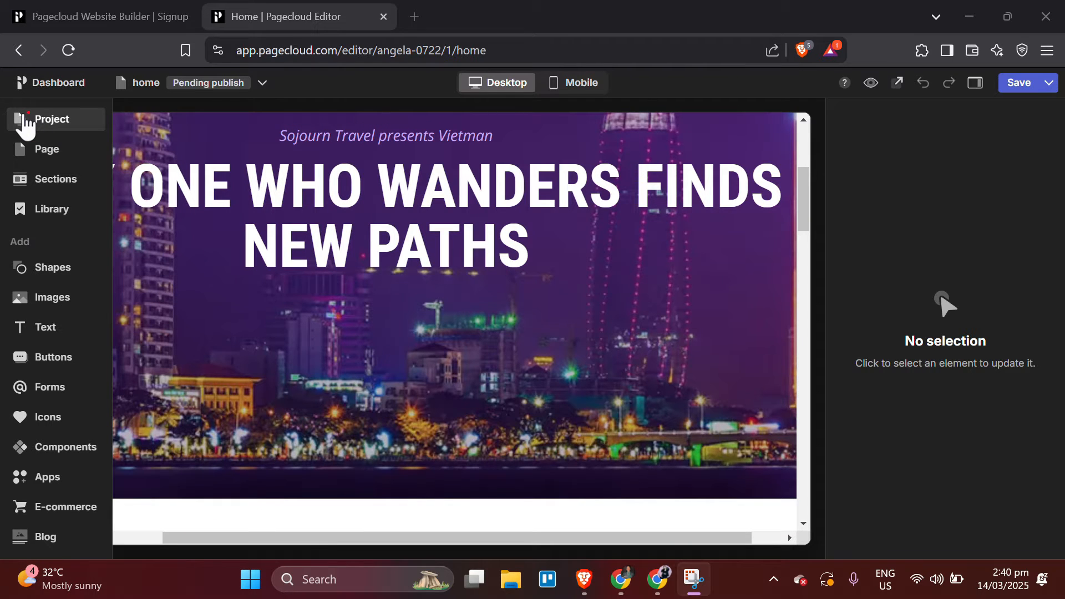
{"action": "left_click", "coordinate": [141, 83]}
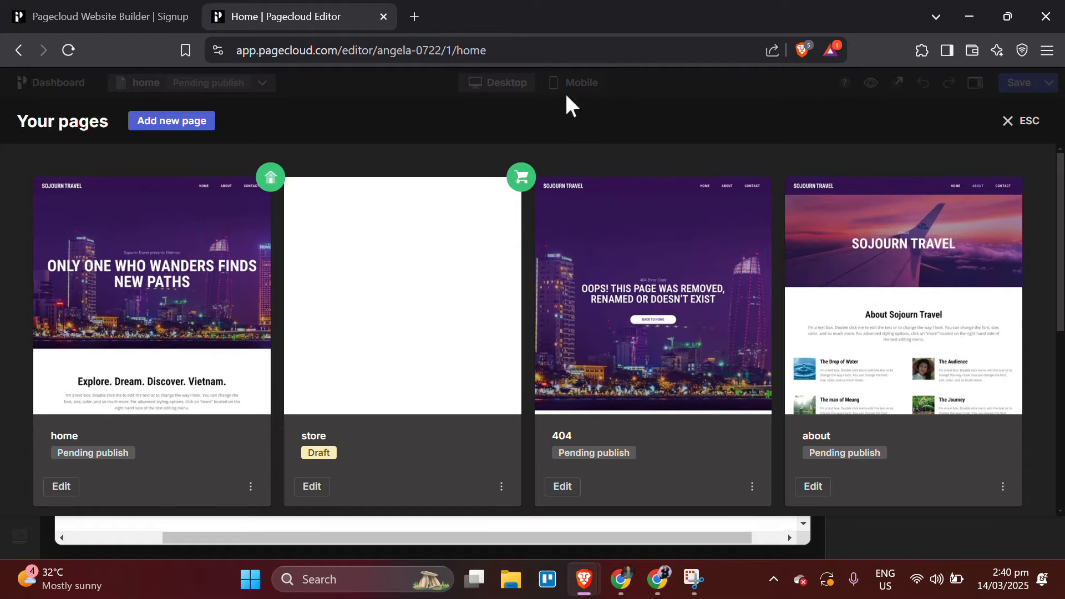
{"action": "key", "text": "Escape"}
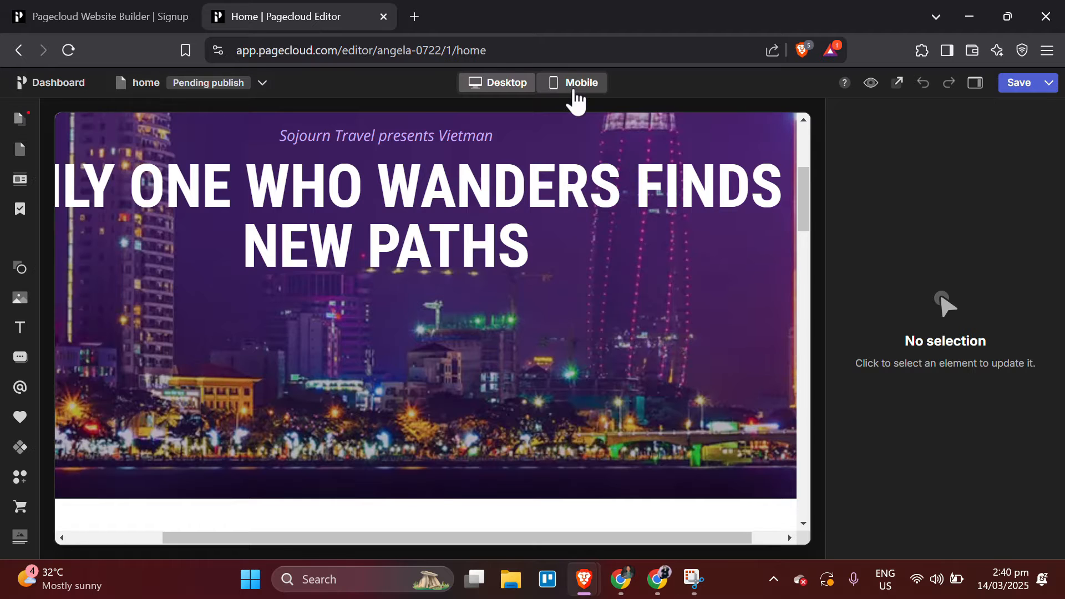
- Check the home page's mobile layout and return to the desktop layout
{"action": "left_click", "coordinate": [576, 84]}
{"action": "scroll", "coordinate": [536, 263], "scroll_direction": "down", "scroll_amount": 4}
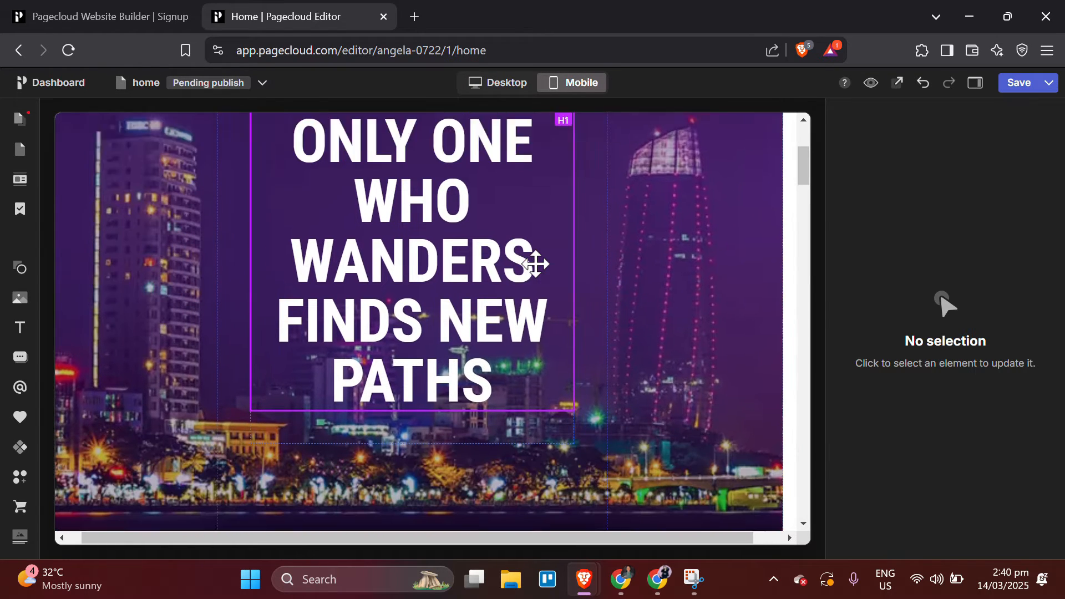
{"action": "left_click", "coordinate": [488, 84]}
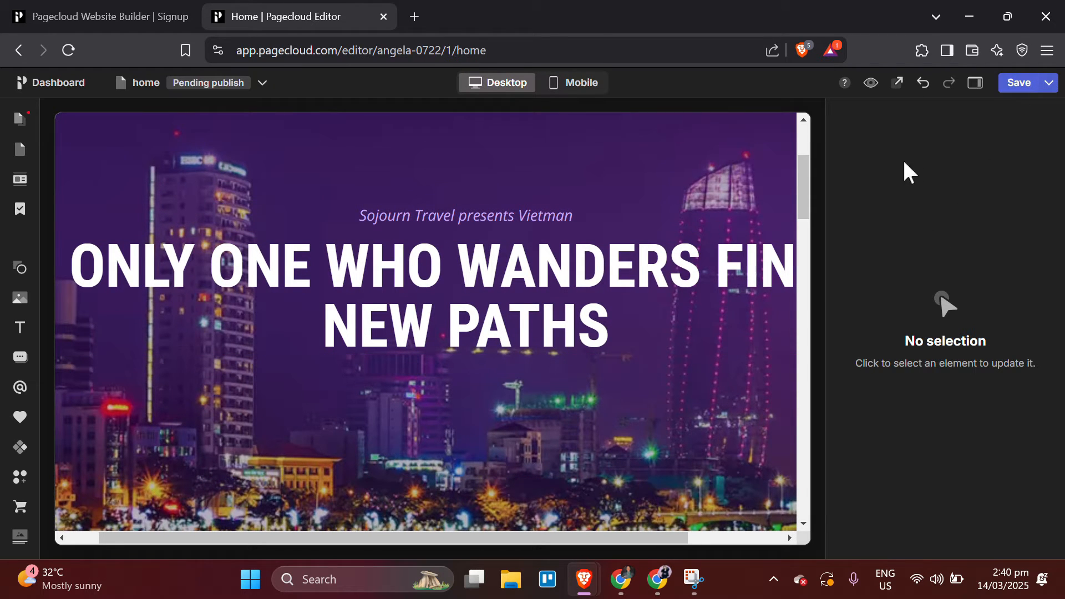
{"action": "scroll", "coordinate": [654, 315], "scroll_direction": "right", "scroll_amount": 3}
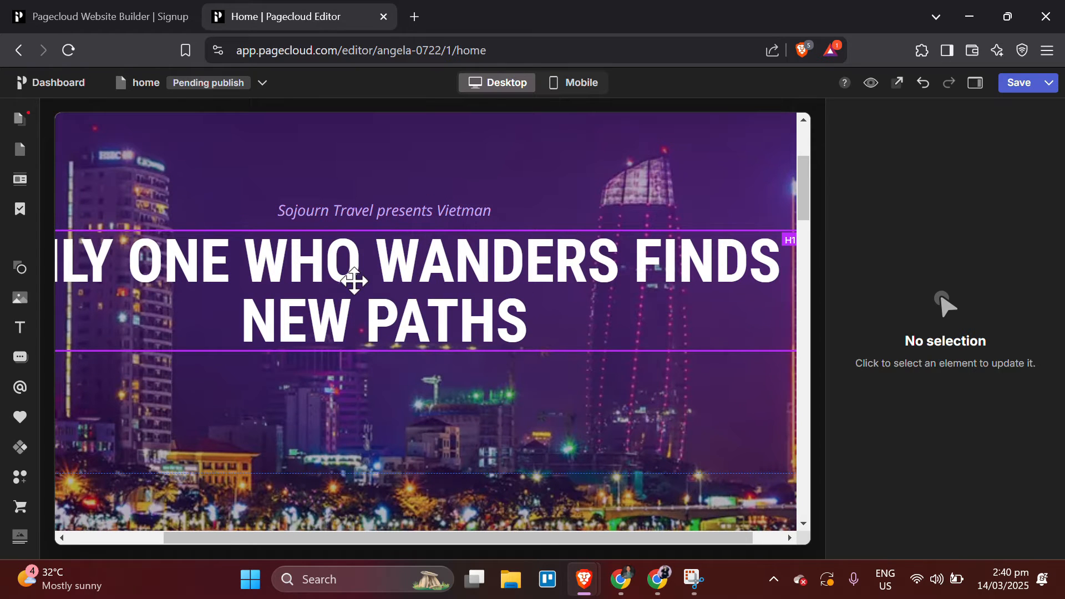
- Open the hero section's main heading for text editing and dismiss the editing menu tour
{"action": "left_click", "coordinate": [356, 281]}
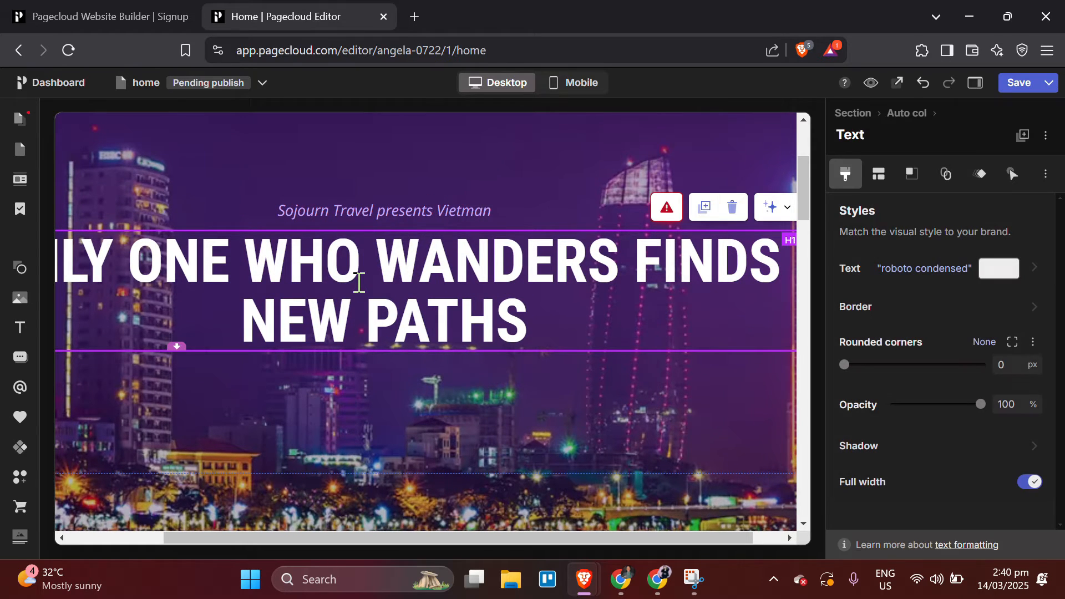
{"action": "left_click", "coordinate": [357, 282]}
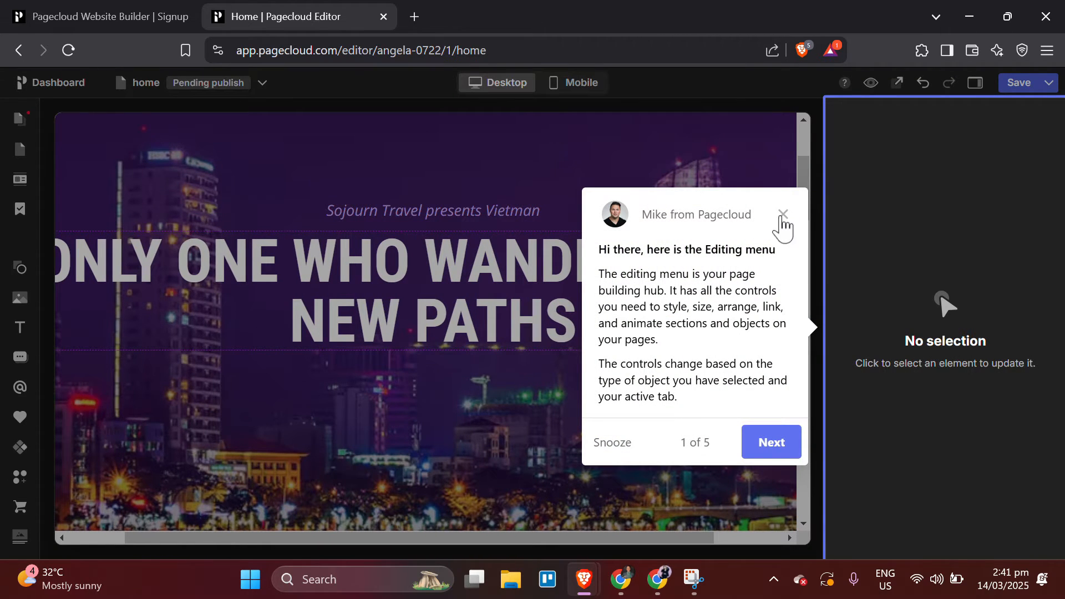
{"action": "left_click", "coordinate": [783, 215]}
{"action": "left_click", "coordinate": [457, 319]}
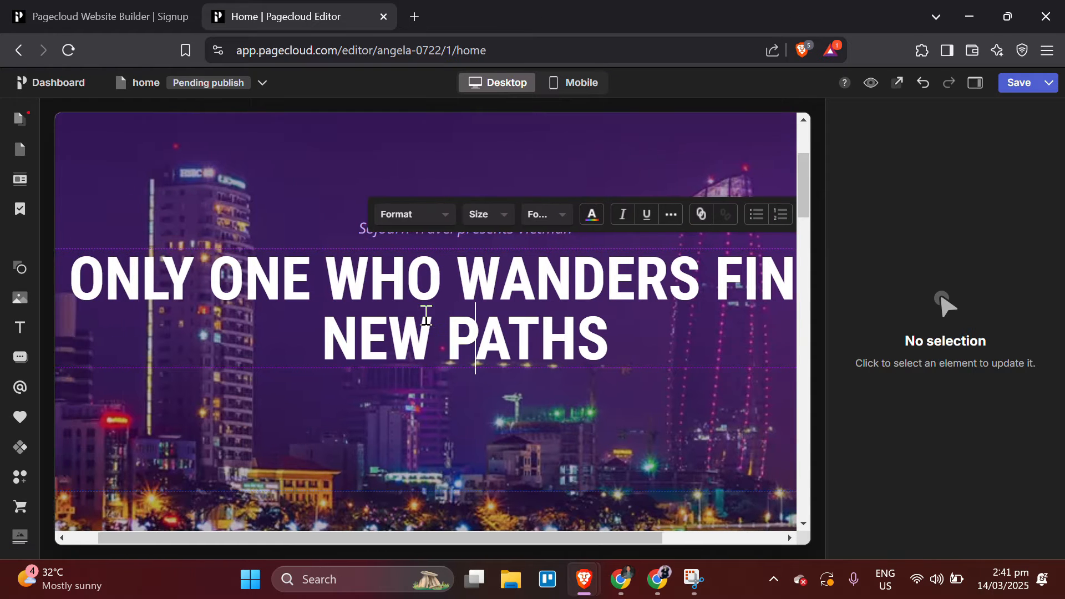
{"action": "left_click", "coordinate": [228, 189]}
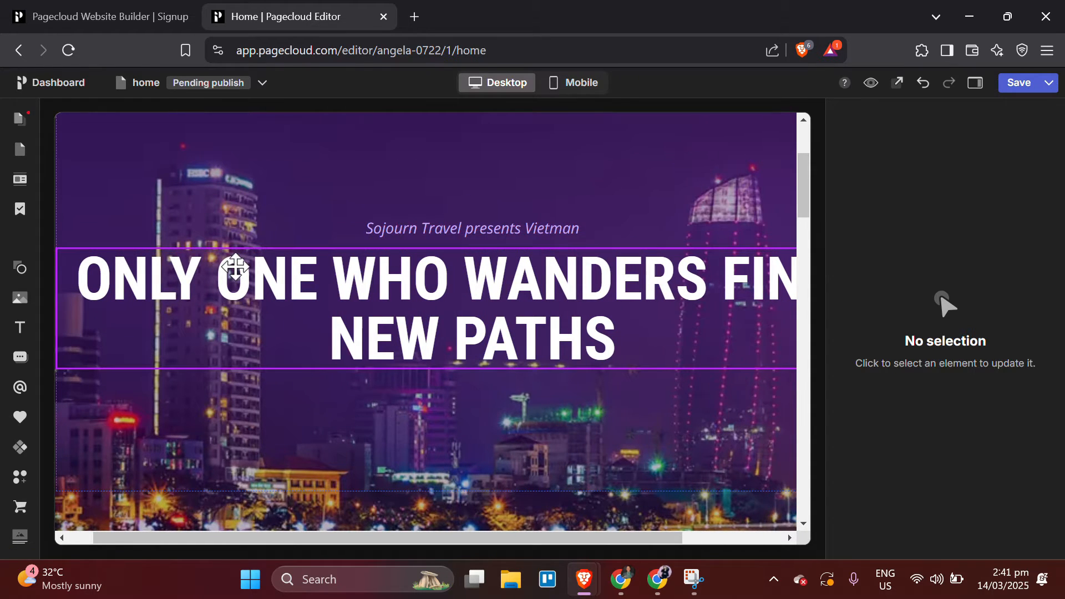
- Replace the hero section's main heading with the owner's first name in capital letters
{"action": "left_click", "coordinate": [235, 272]}
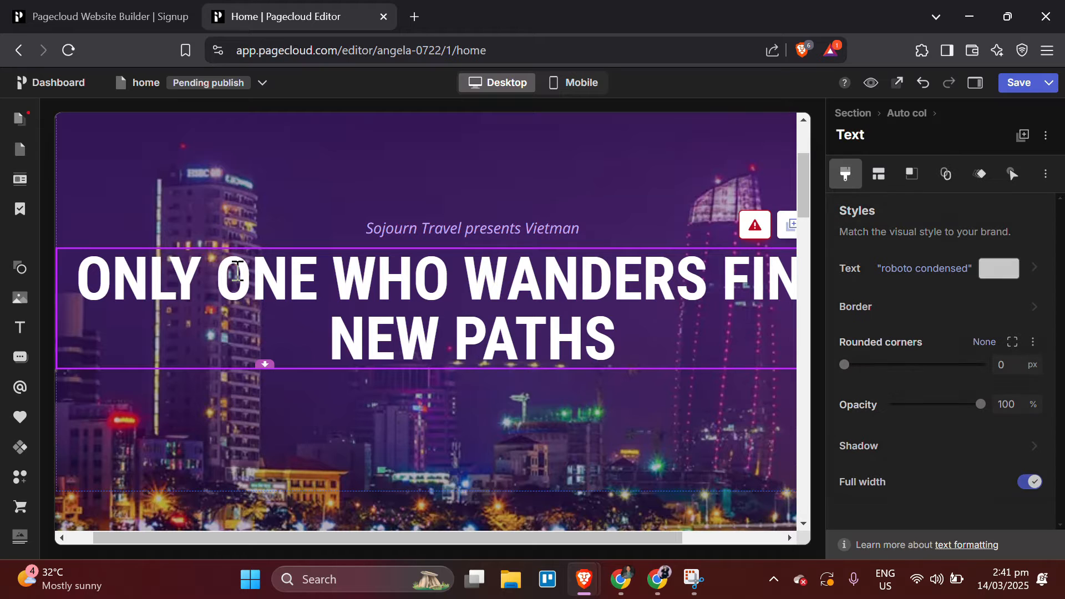
{"action": "left_click", "coordinate": [361, 282]}
{"action": "triple_click", "coordinate": [592, 309]}
{"action": "type", "text": "ang"}
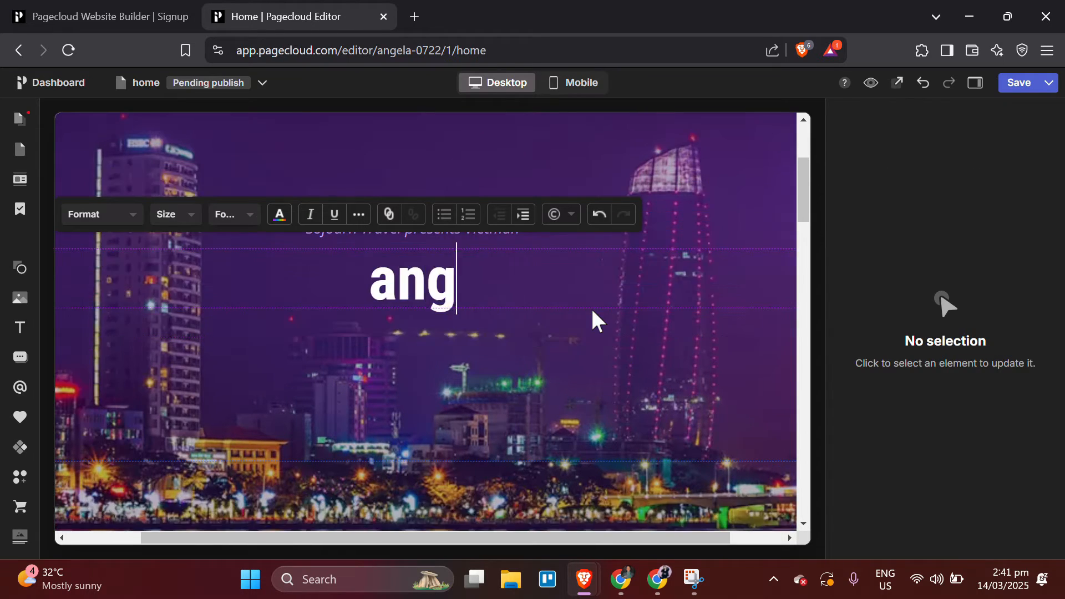
{"action": "key", "text": "BackSpace"}
{"action": "key", "text": "BackSpace"}
{"action": "key", "text": "BackSpace"}
{"action": "key", "text": "Caps_Lock"}
{"action": "type", "text": "ANGE"}
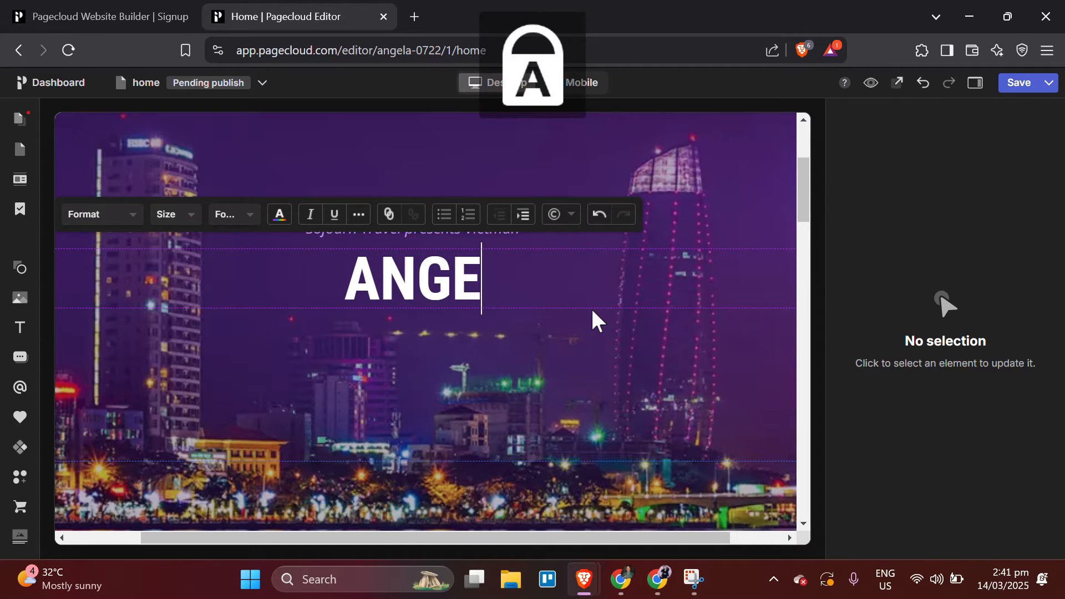
{"action": "type", "text": "LA"}
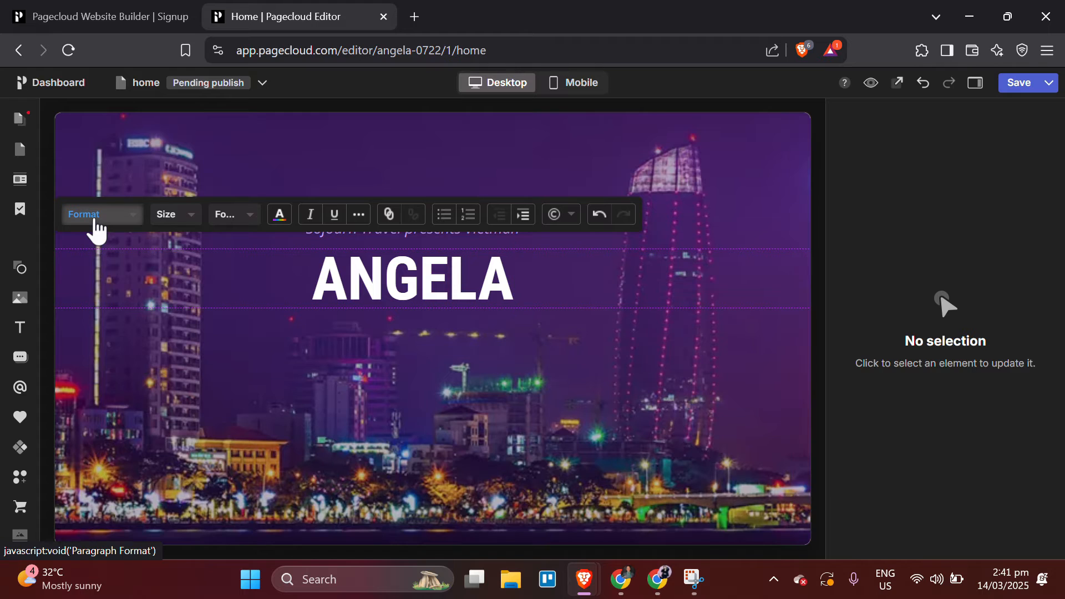
- Format the hero heading as Heading 1 and review its font size, weight and colour options
{"action": "left_click", "coordinate": [95, 223]}
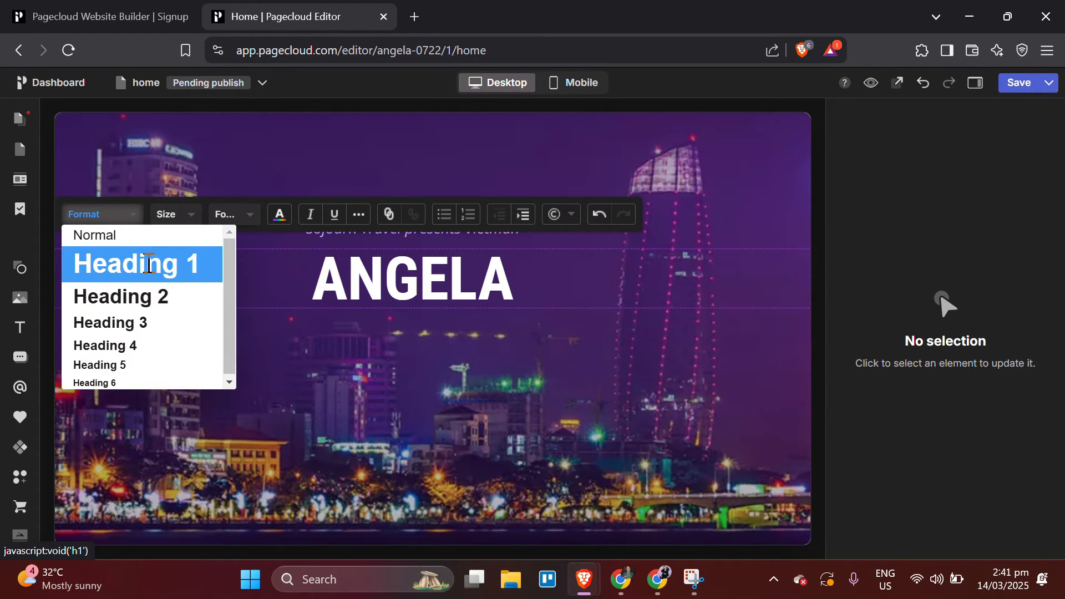
{"action": "left_click", "coordinate": [148, 266]}
{"action": "left_click", "coordinate": [193, 220]}
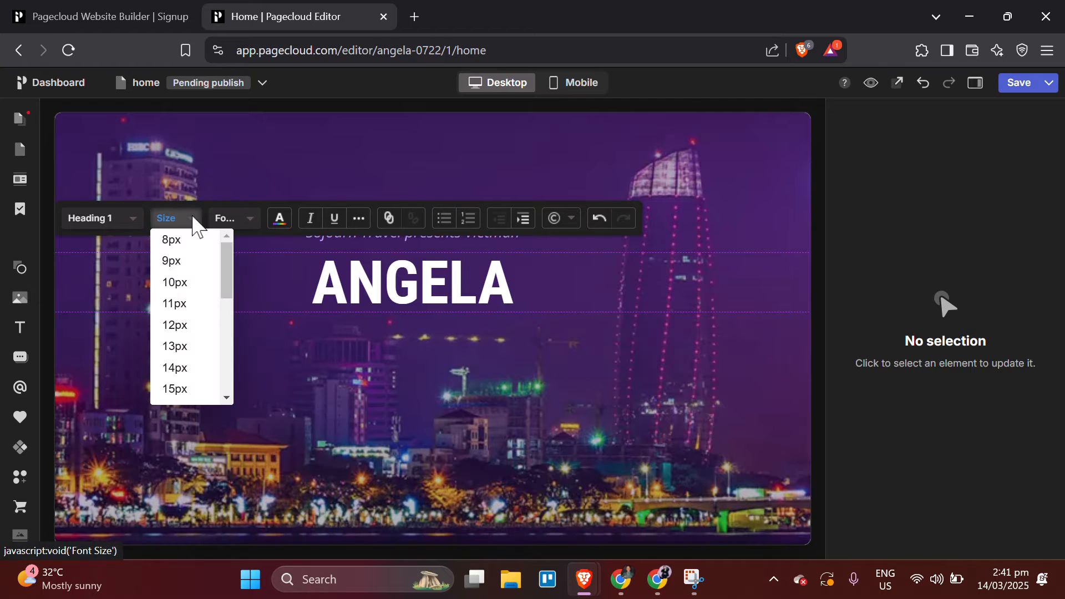
{"action": "left_click", "coordinate": [229, 221]}
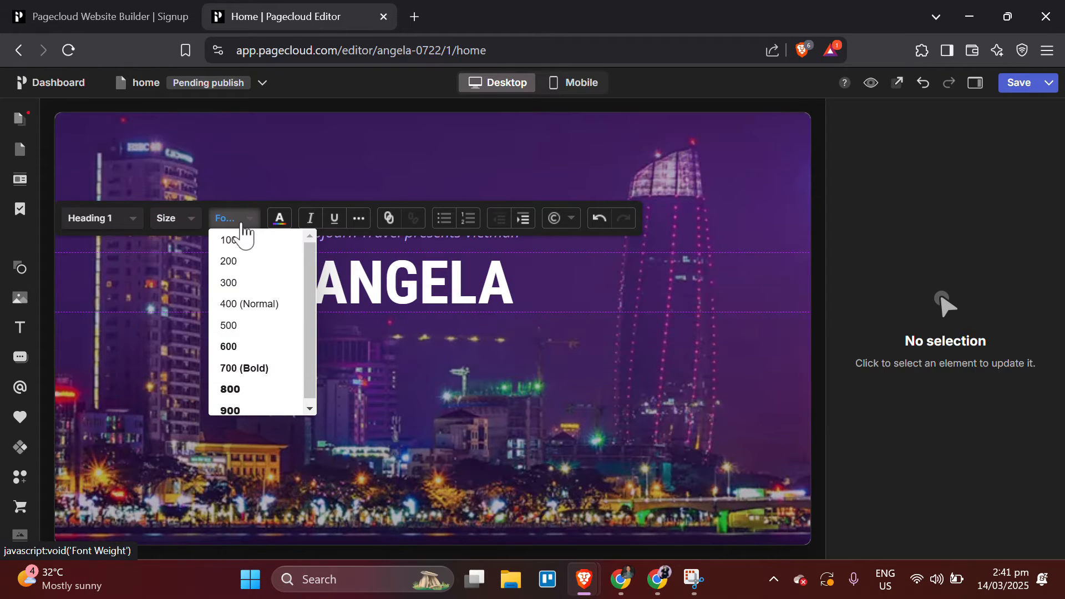
{"action": "left_click", "coordinate": [276, 221]}
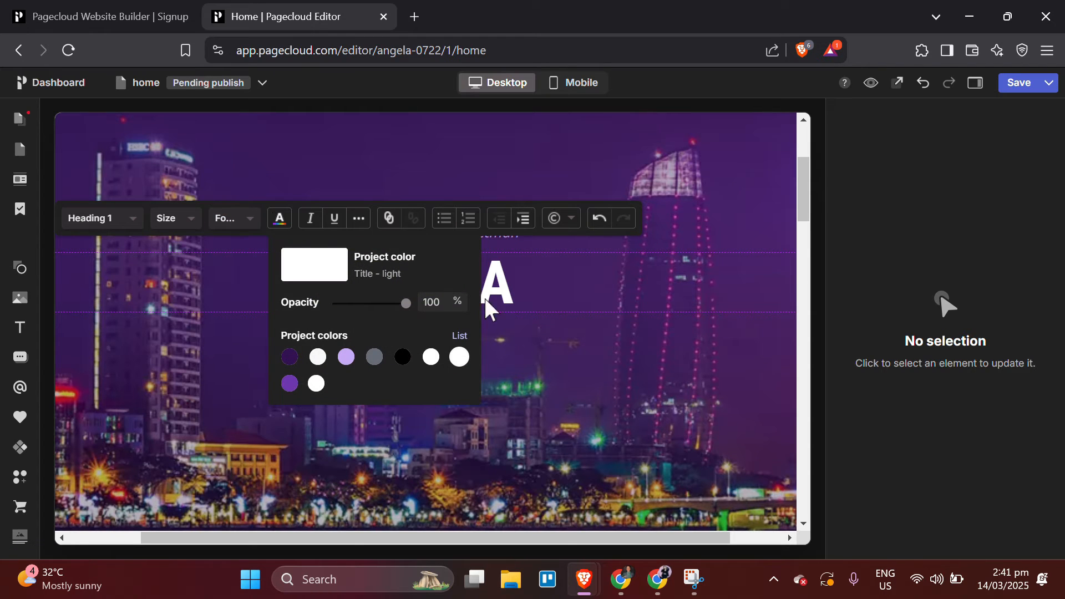
{"action": "left_click", "coordinate": [565, 283]}
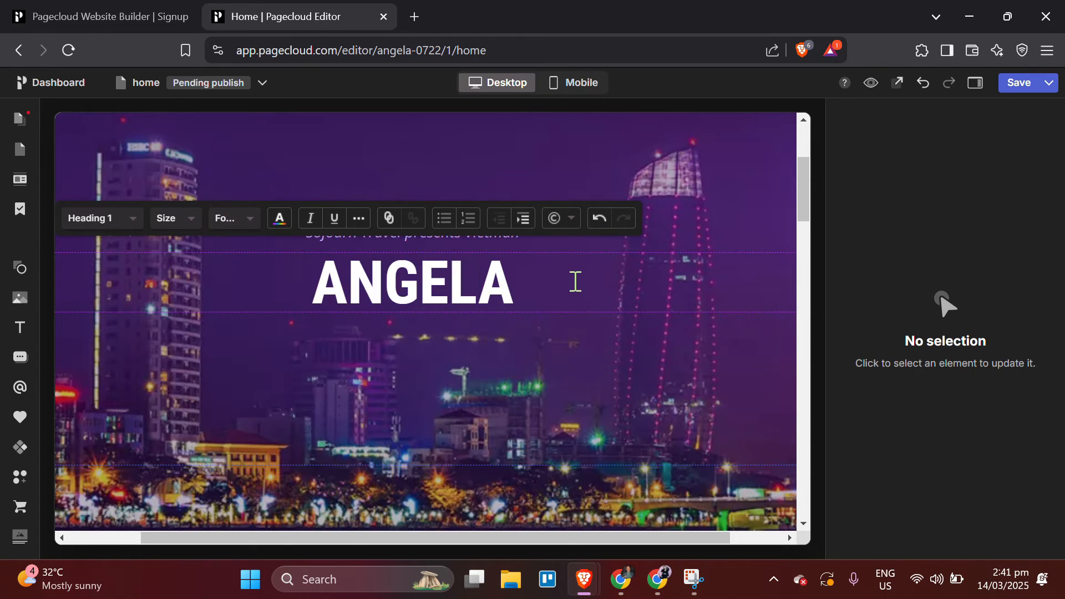
{"action": "left_click", "coordinate": [637, 316]}
- Examine the home page's sections in the section organizer, view the site header's settings, and close the organizer
{"action": "scroll", "coordinate": [614, 245], "scroll_direction": "down", "scroll_amount": 10}
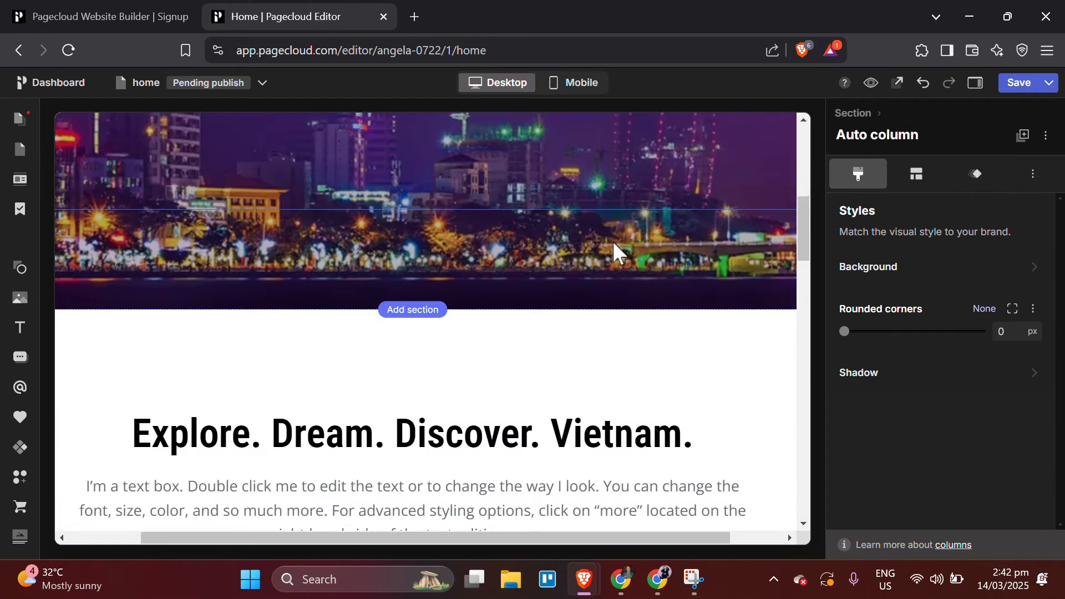
{"action": "scroll", "coordinate": [444, 300], "scroll_direction": "down", "scroll_amount": 3}
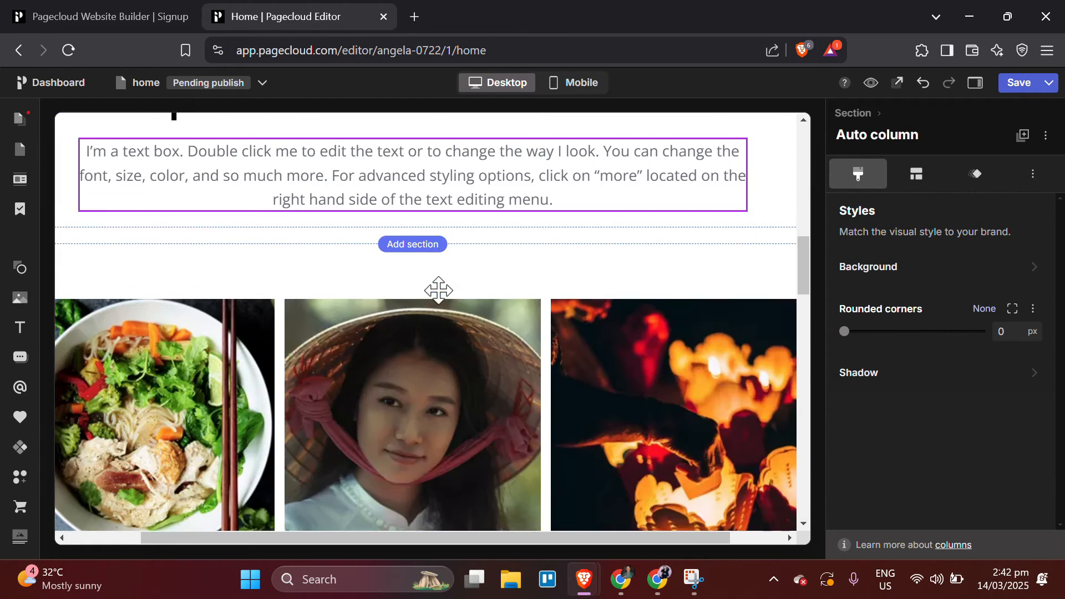
{"action": "scroll", "coordinate": [438, 290], "scroll_direction": "down", "scroll_amount": 2}
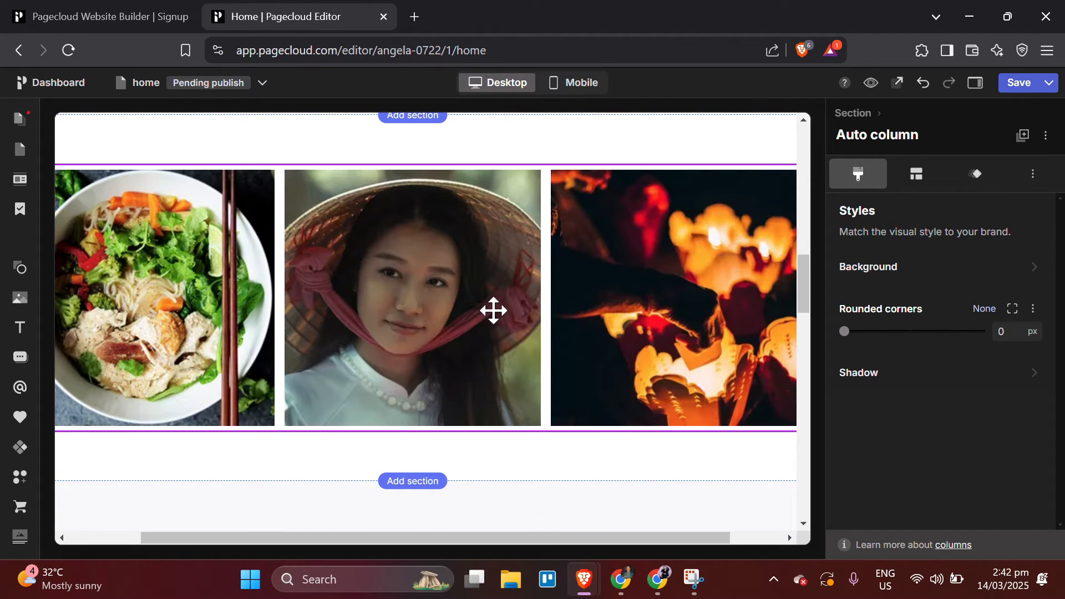
{"action": "scroll", "coordinate": [493, 310], "scroll_direction": "up", "scroll_amount": 6}
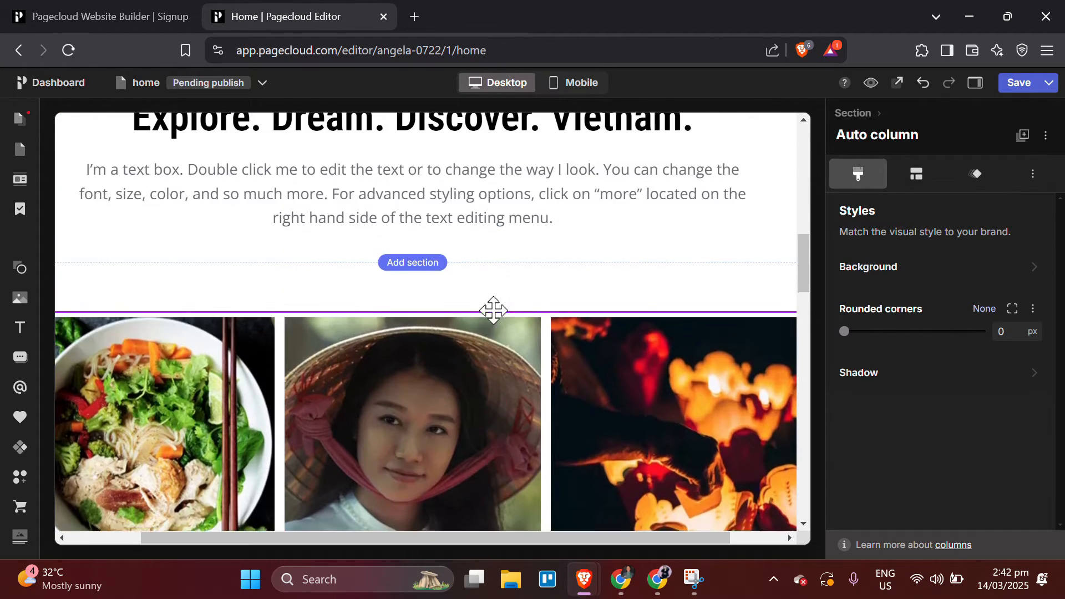
{"action": "left_click", "coordinate": [590, 224]}
{"action": "scroll", "coordinate": [589, 228], "scroll_direction": "up", "scroll_amount": 2}
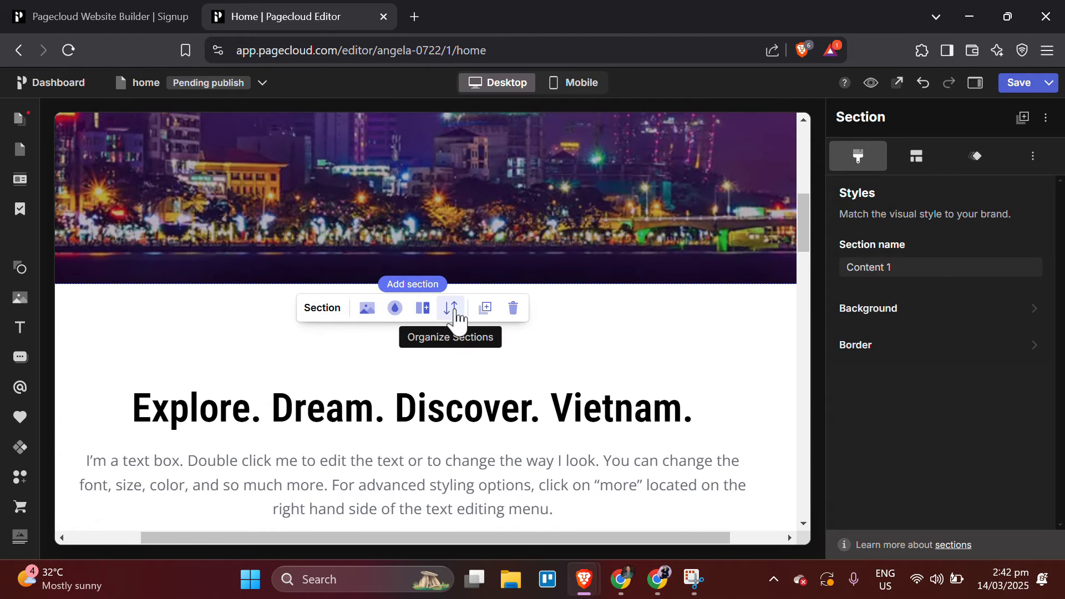
{"action": "left_click", "coordinate": [456, 314]}
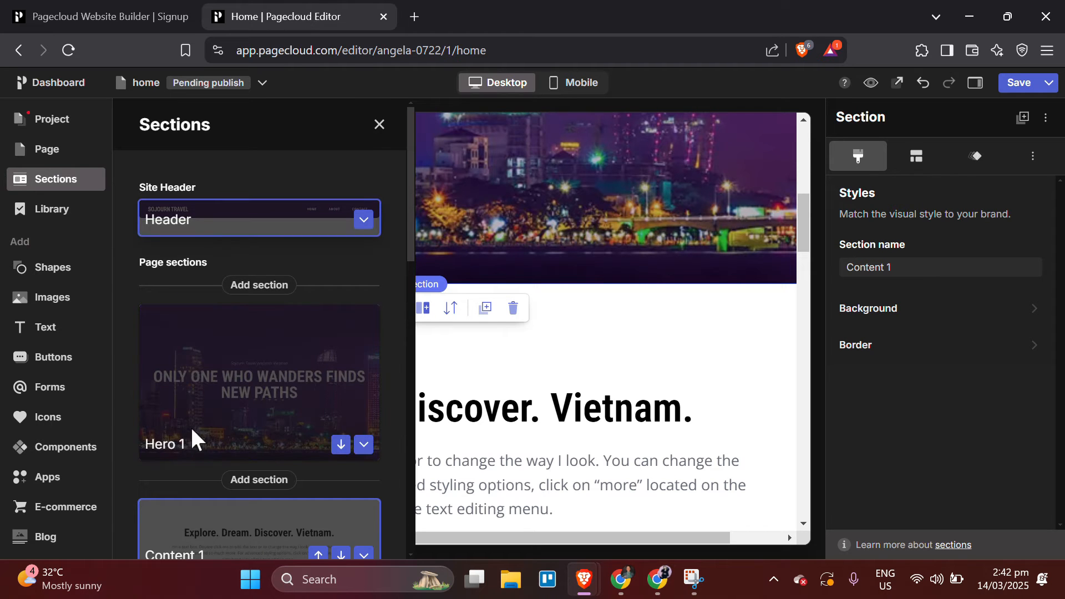
{"action": "left_click_drag", "start_coordinate": [191, 425], "coordinate": [187, 170]}
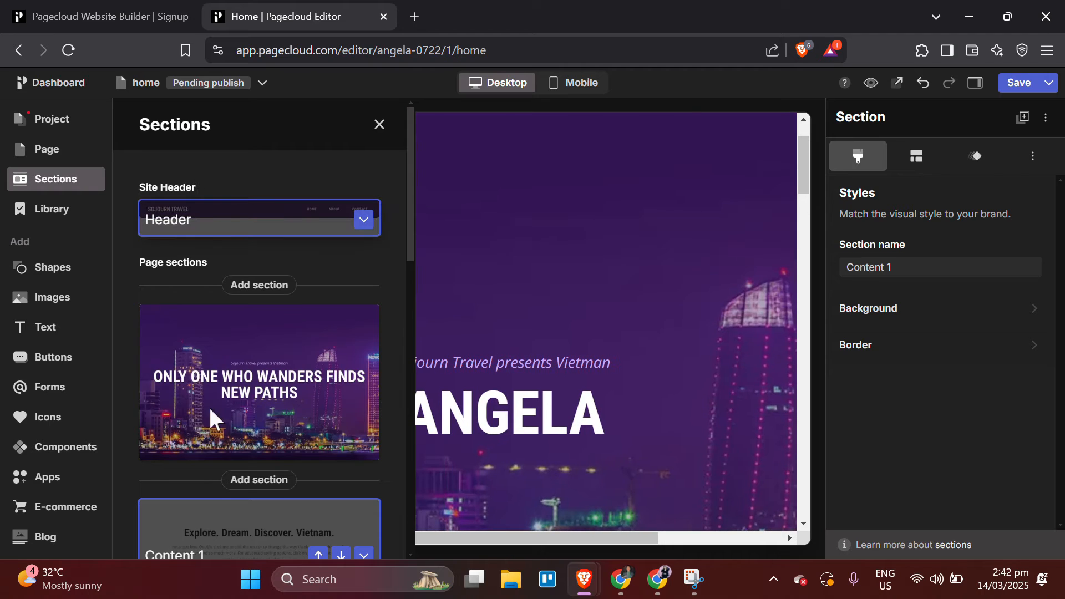
{"action": "left_click", "coordinate": [277, 211]}
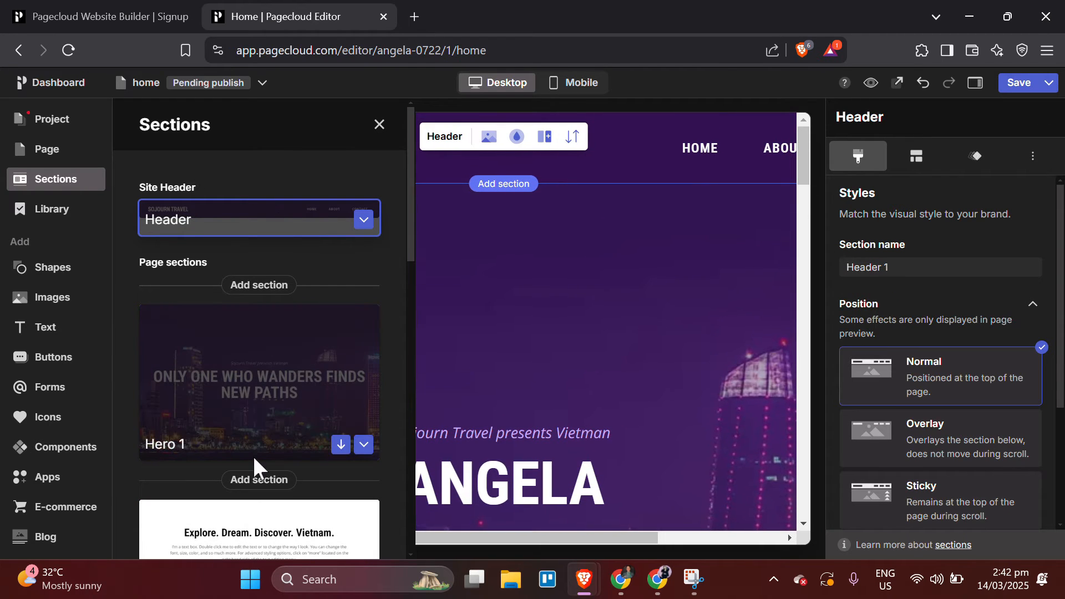
{"action": "left_click", "coordinate": [542, 276]}
- Select the column holding the "Explore. Dream. Discover. Vietnam." heading and examine its image, animation and advanced options
{"action": "scroll", "coordinate": [543, 276], "scroll_direction": "down", "scroll_amount": 5}
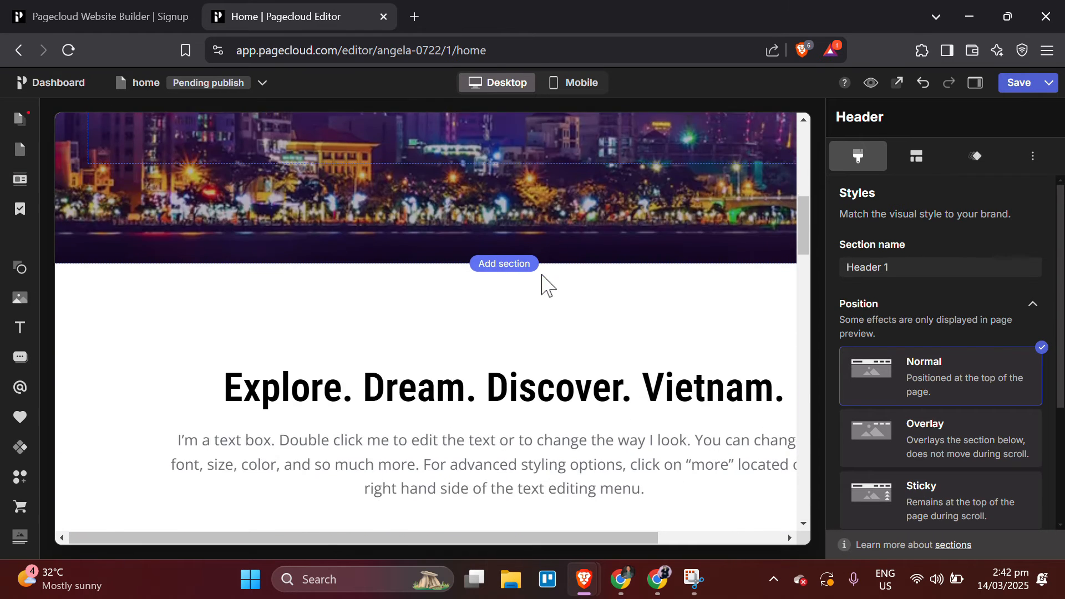
{"action": "scroll", "coordinate": [542, 276], "scroll_direction": "down", "scroll_amount": 2}
{"action": "left_click", "coordinate": [453, 277]}
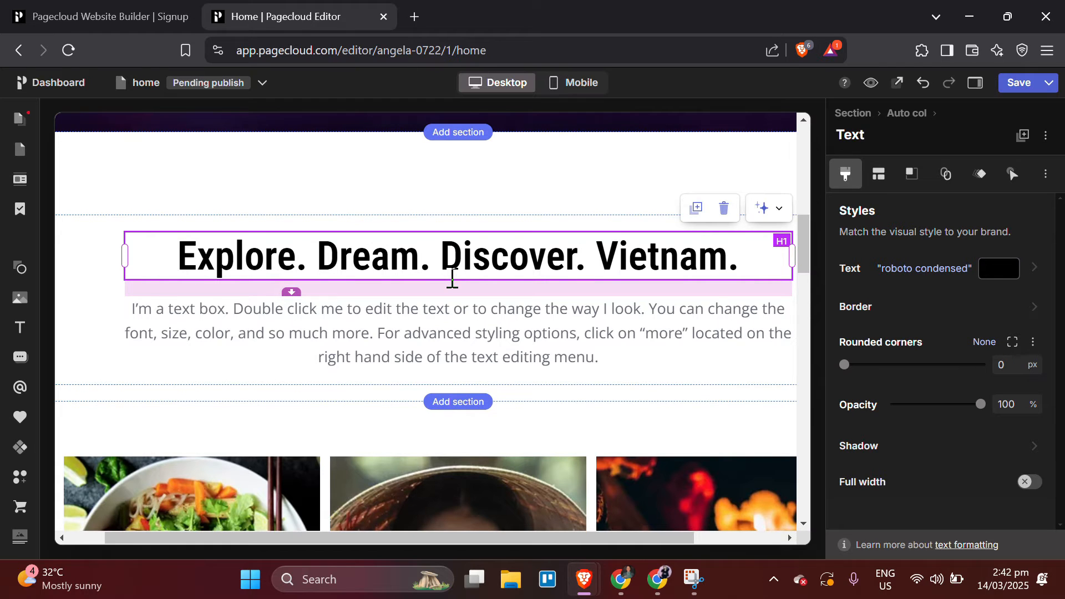
{"action": "left_click", "coordinate": [106, 254]}
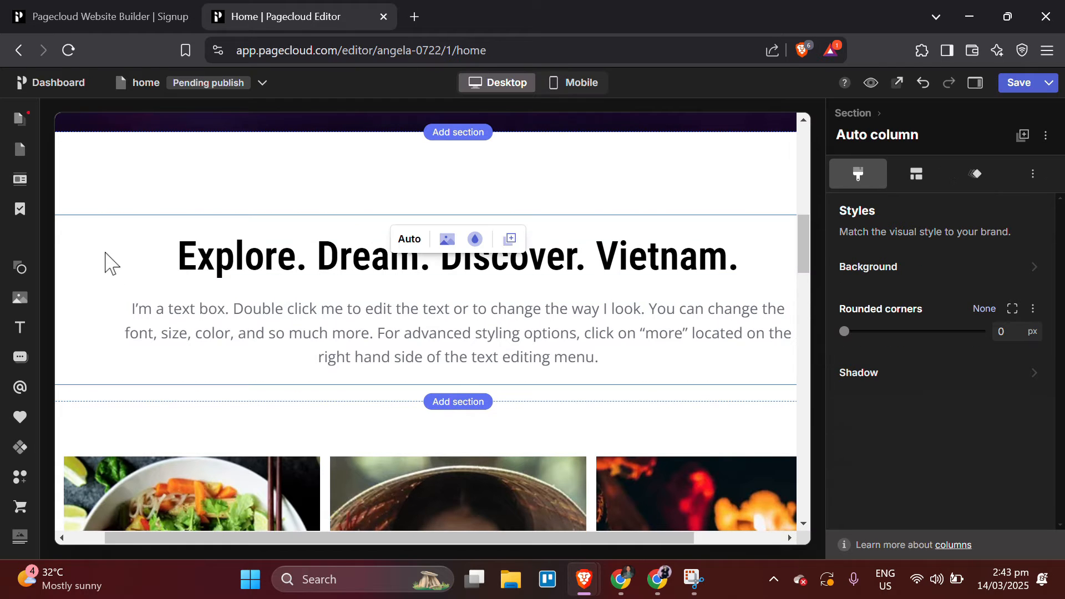
{"action": "left_click", "coordinate": [448, 240]}
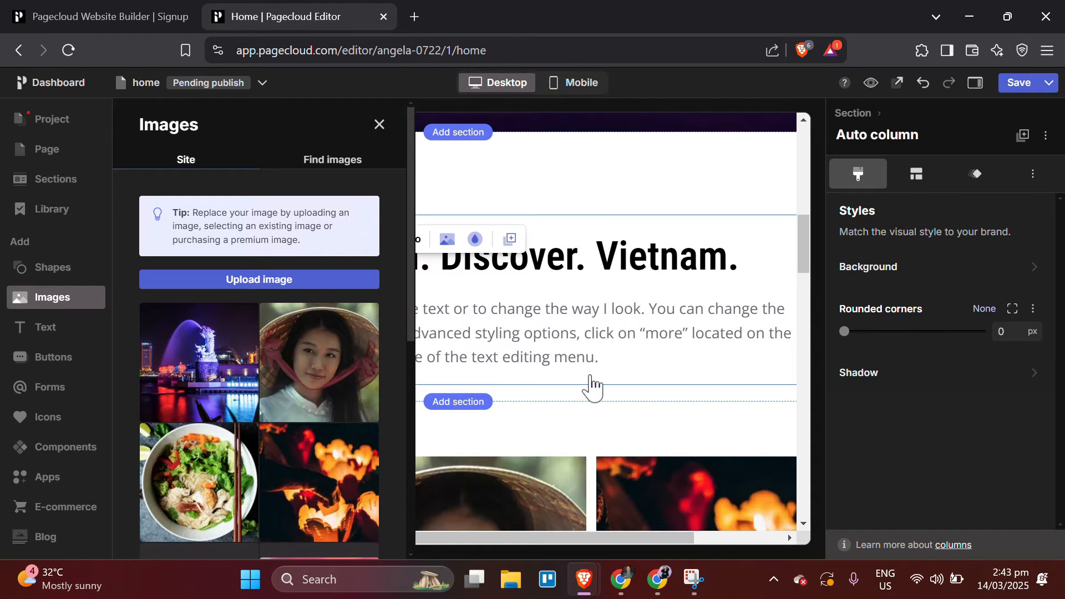
{"action": "left_click", "coordinate": [978, 174]}
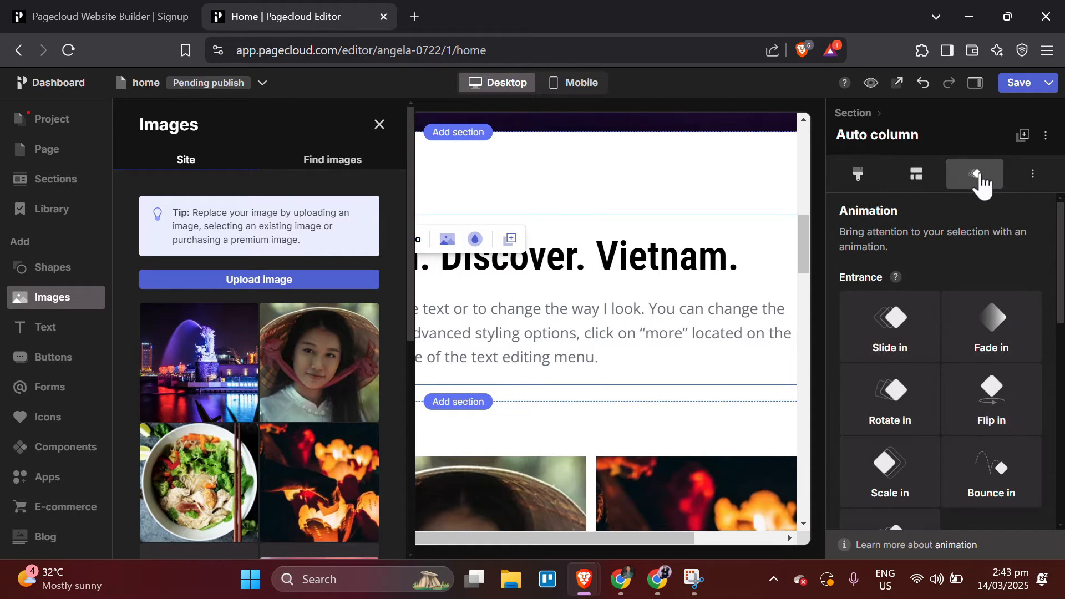
{"action": "scroll", "coordinate": [957, 355], "scroll_direction": "down", "scroll_amount": 2}
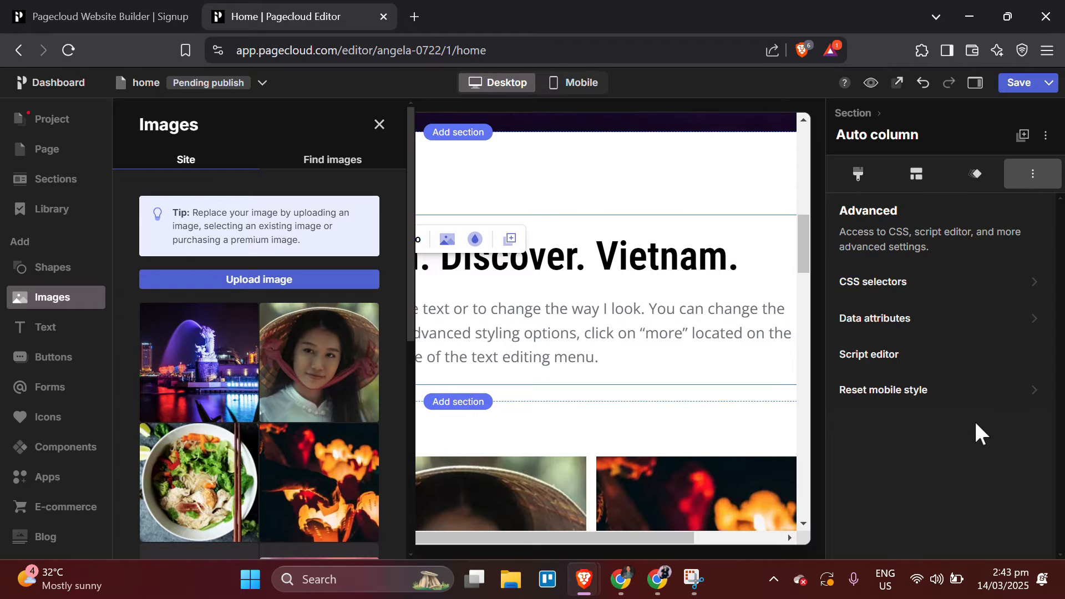
- Set the site's noodle bowl image as the background of the "Explore. Dream. Discover. Vietnam." column
{"action": "left_click", "coordinate": [42, 302]}
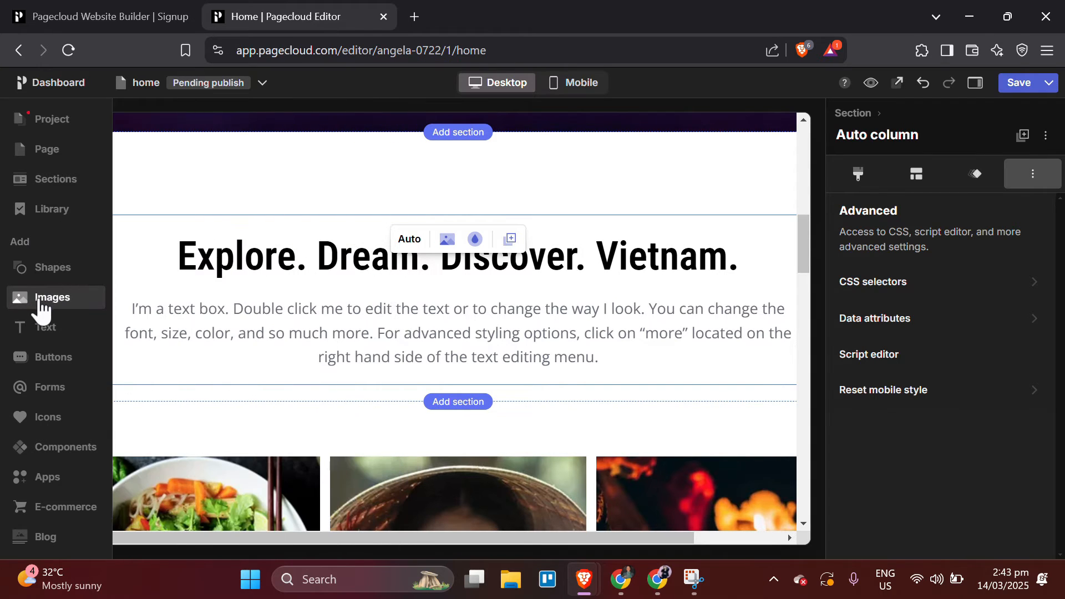
{"action": "left_click", "coordinate": [39, 303]}
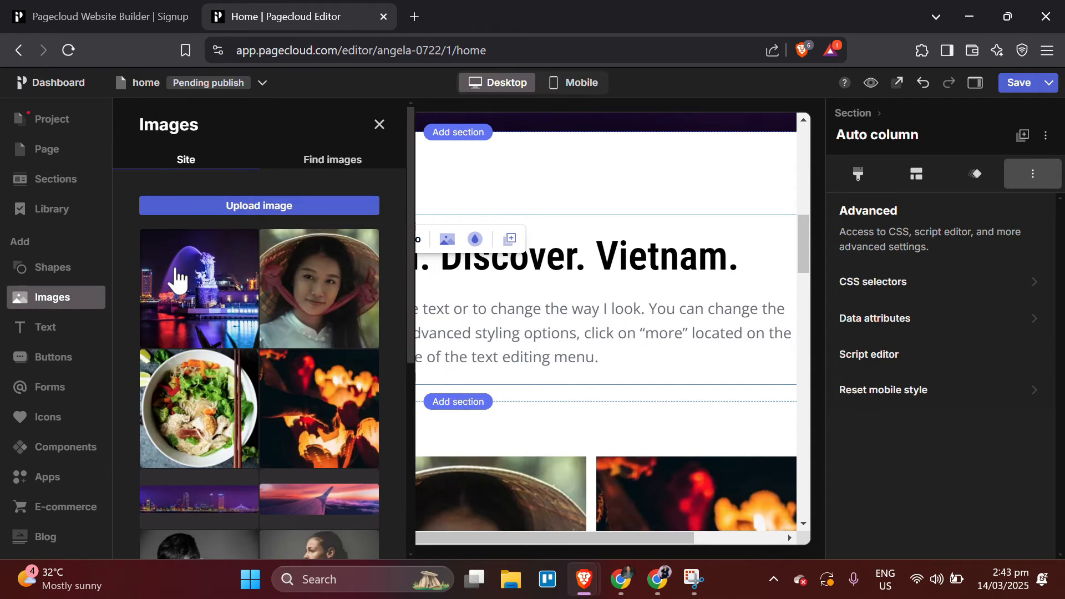
{"action": "left_click", "coordinate": [205, 423]}
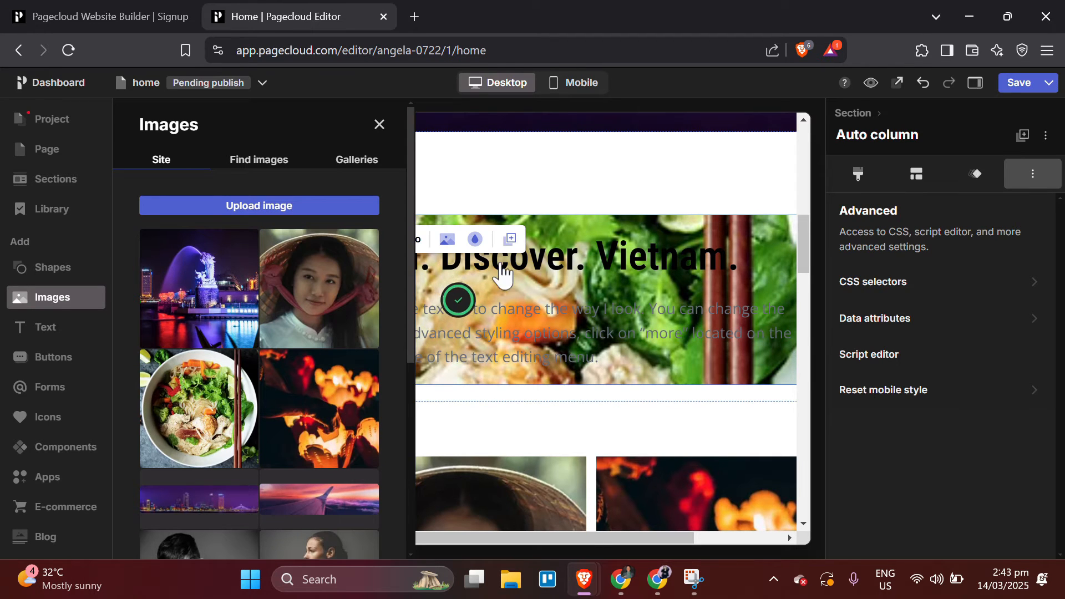
{"action": "left_click", "coordinate": [539, 153]}
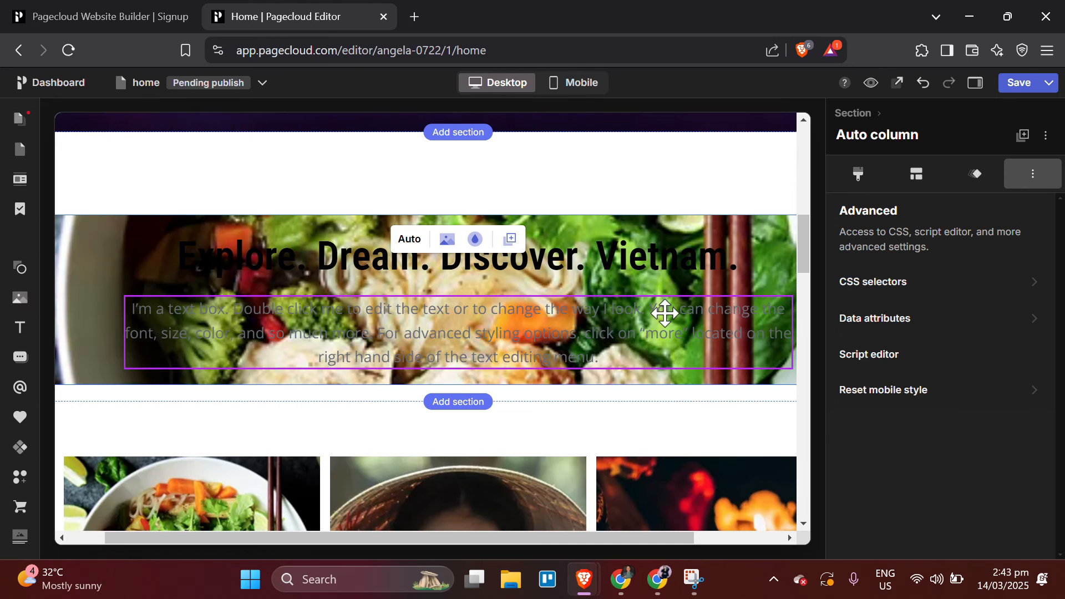
- Apply a Slide in entrance animation to the column with the noodle background and a Rotate in entrance animation to its paragraph
{"action": "left_click", "coordinate": [753, 246]}
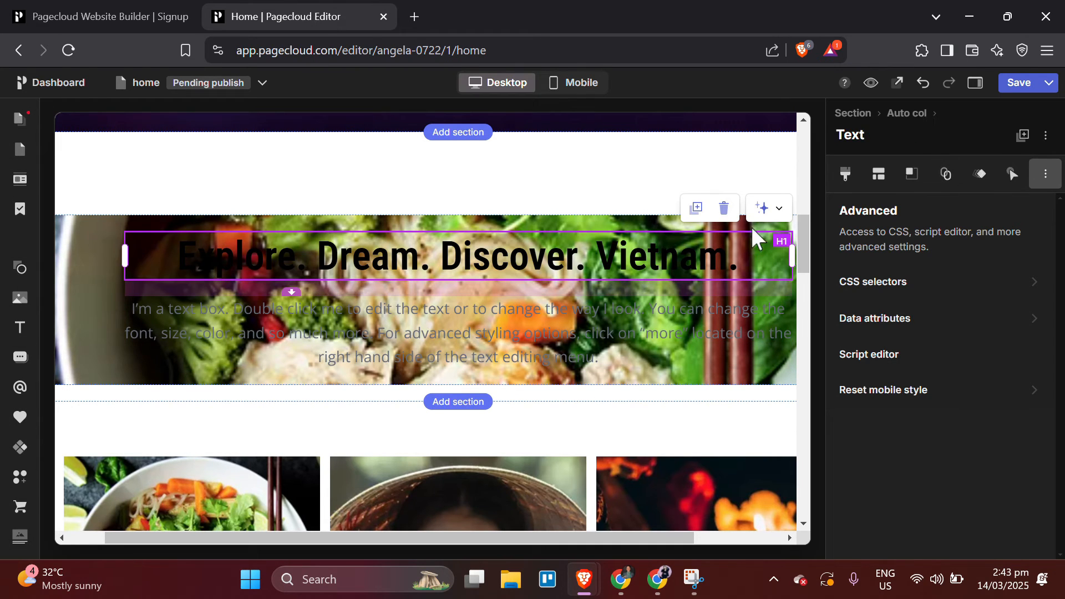
{"action": "left_click", "coordinate": [531, 221]}
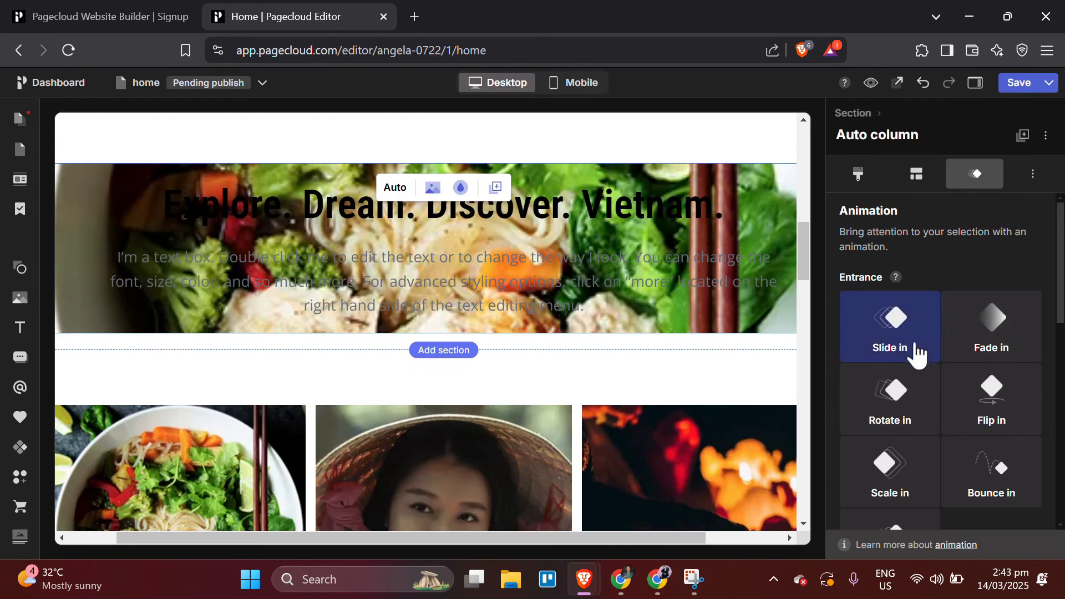
{"action": "left_click", "coordinate": [917, 351]}
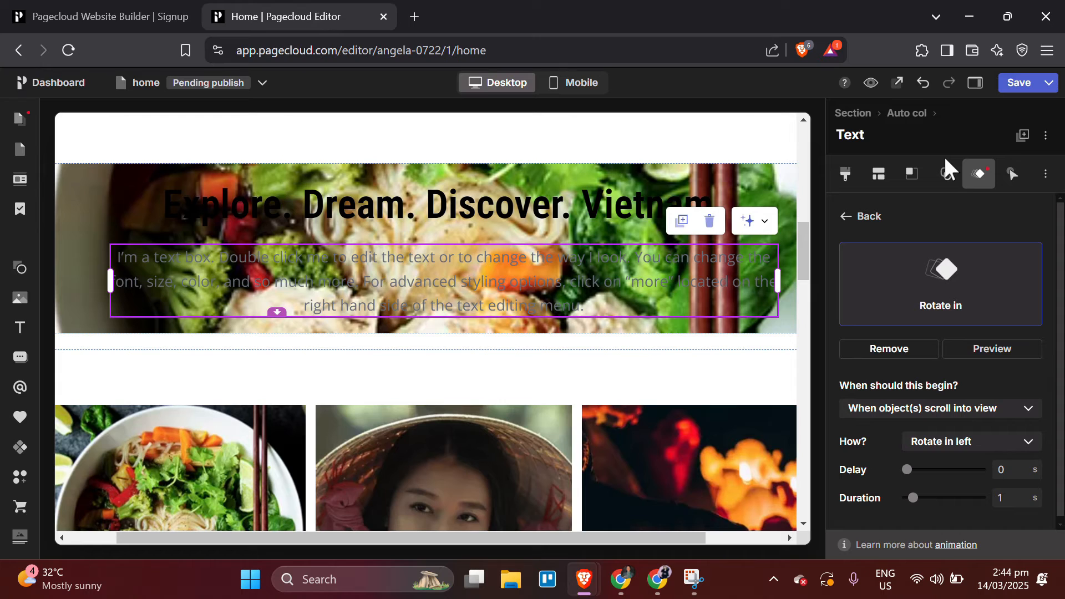
{"action": "left_click", "coordinate": [774, 377]}
{"action": "mouse_move", "coordinate": [24, 333]}
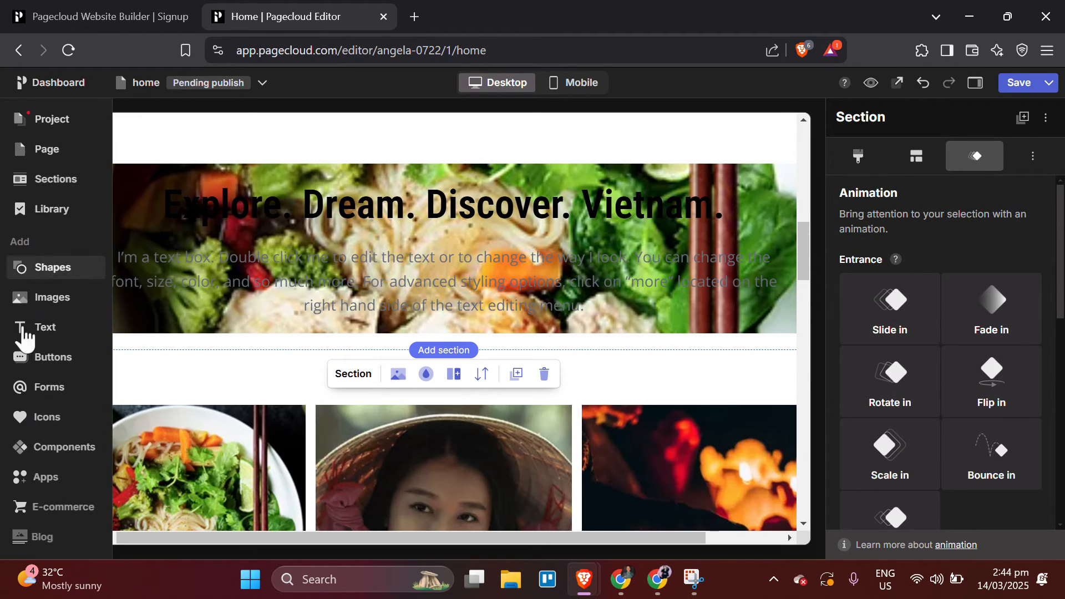
- Browse the General icons in the icon library, and close the library without adding one
{"action": "left_click", "coordinate": [47, 420]}
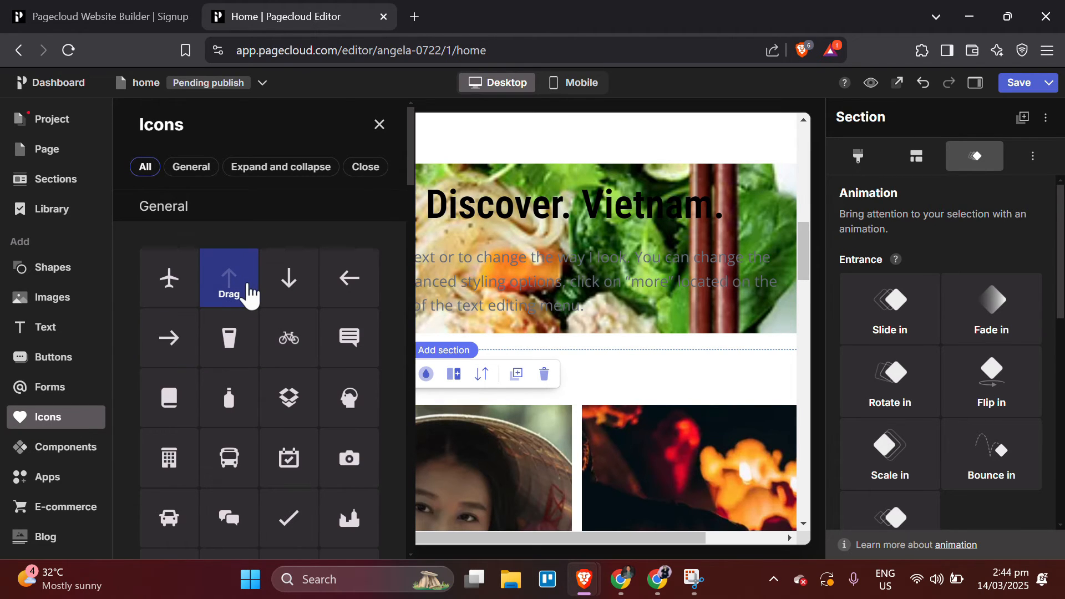
{"action": "scroll", "coordinate": [249, 293], "scroll_direction": "down", "scroll_amount": 2}
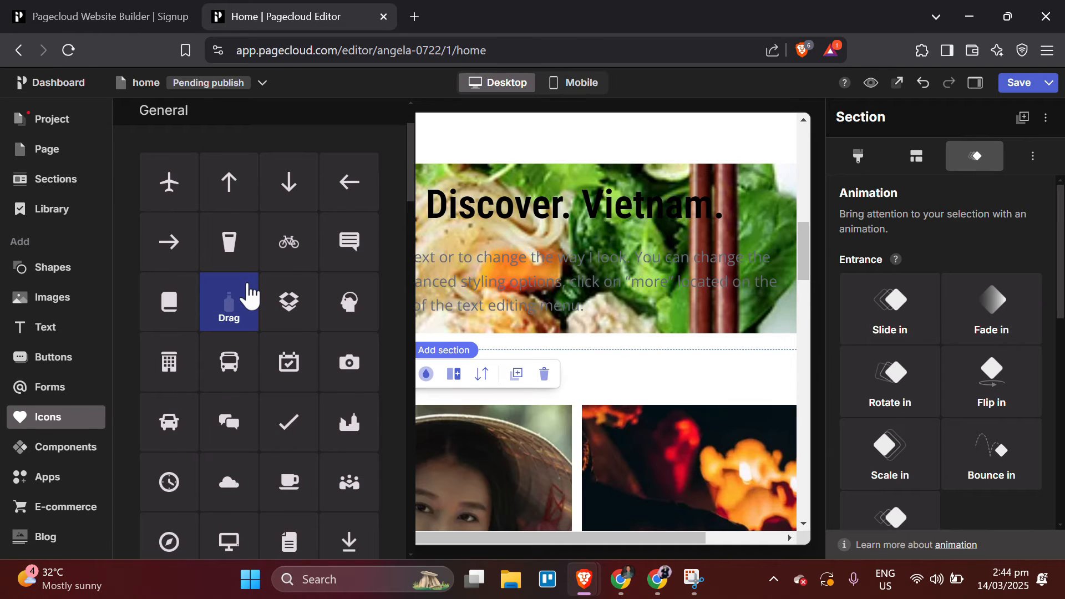
{"action": "scroll", "coordinate": [249, 293], "scroll_direction": "down", "scroll_amount": 1}
{"action": "scroll", "coordinate": [339, 367], "scroll_direction": "up", "scroll_amount": 3}
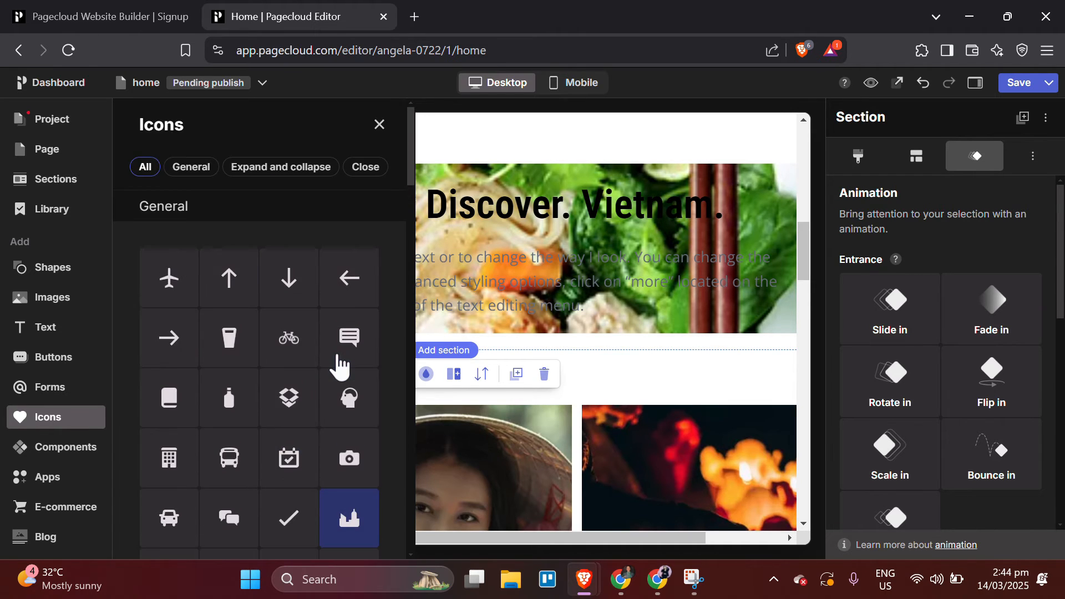
{"action": "scroll", "coordinate": [339, 366], "scroll_direction": "down", "scroll_amount": 15}
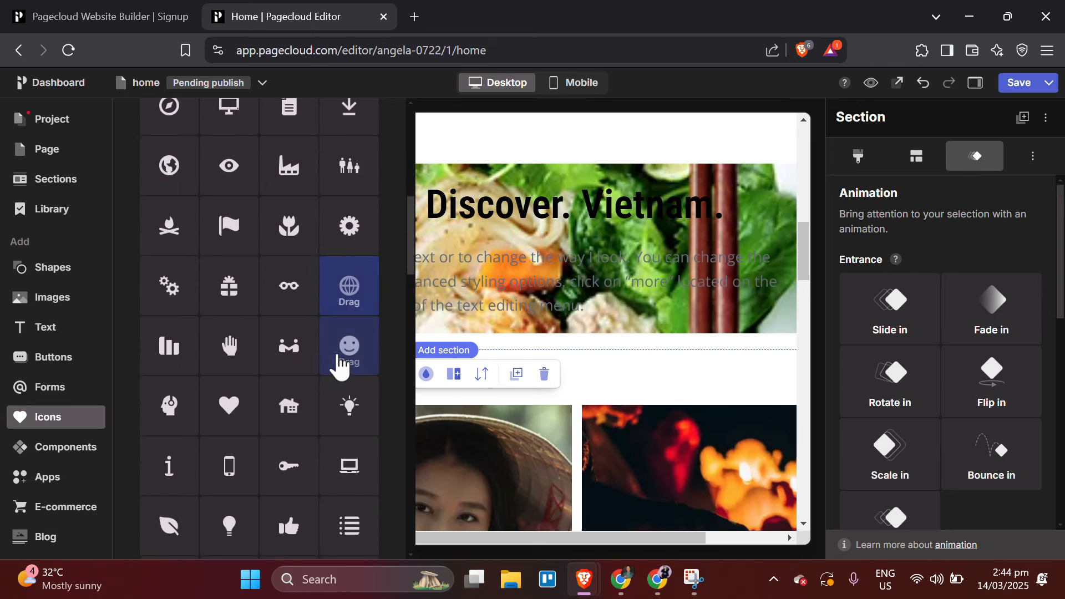
{"action": "scroll", "coordinate": [338, 366], "scroll_direction": "down", "scroll_amount": 2}
{"action": "scroll", "coordinate": [338, 366], "scroll_direction": "down", "scroll_amount": 5}
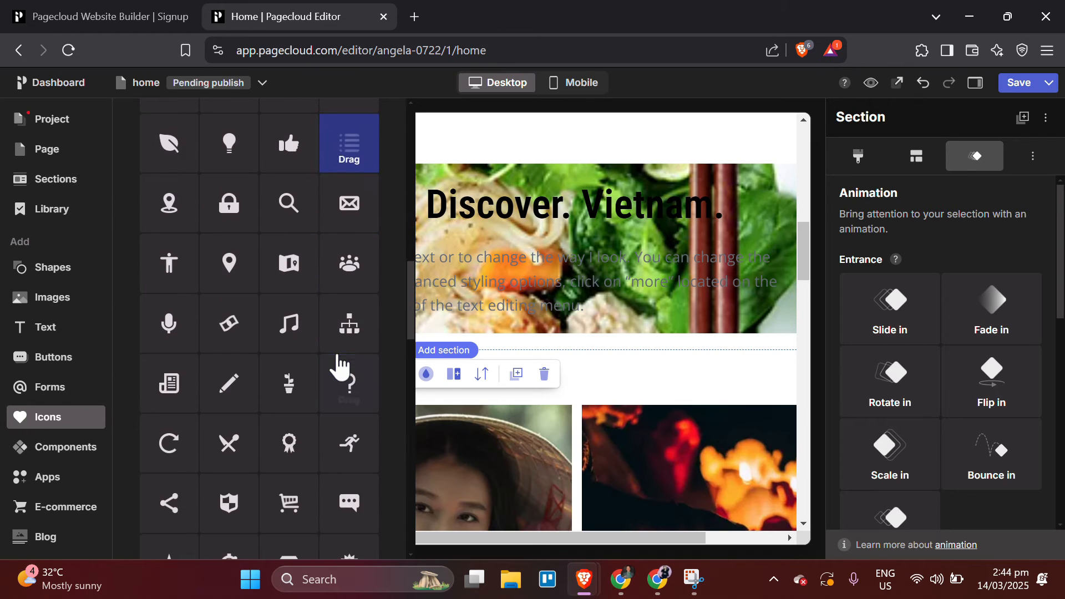
{"action": "left_click", "coordinate": [762, 350]}
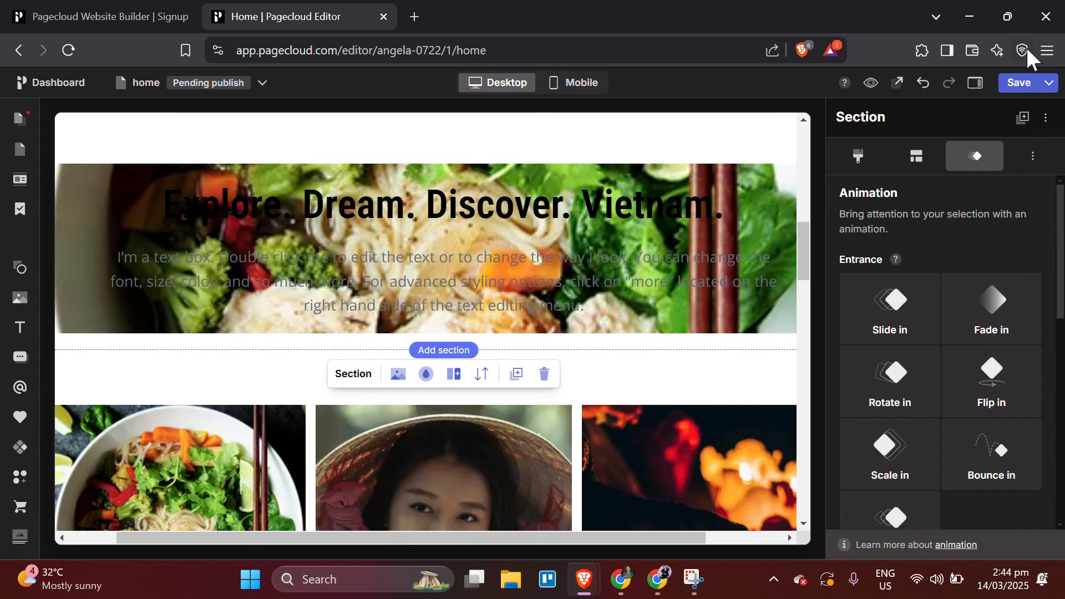
- Save the home page and return to the dashboard's list of site pages
{"action": "left_click", "coordinate": [1018, 85]}
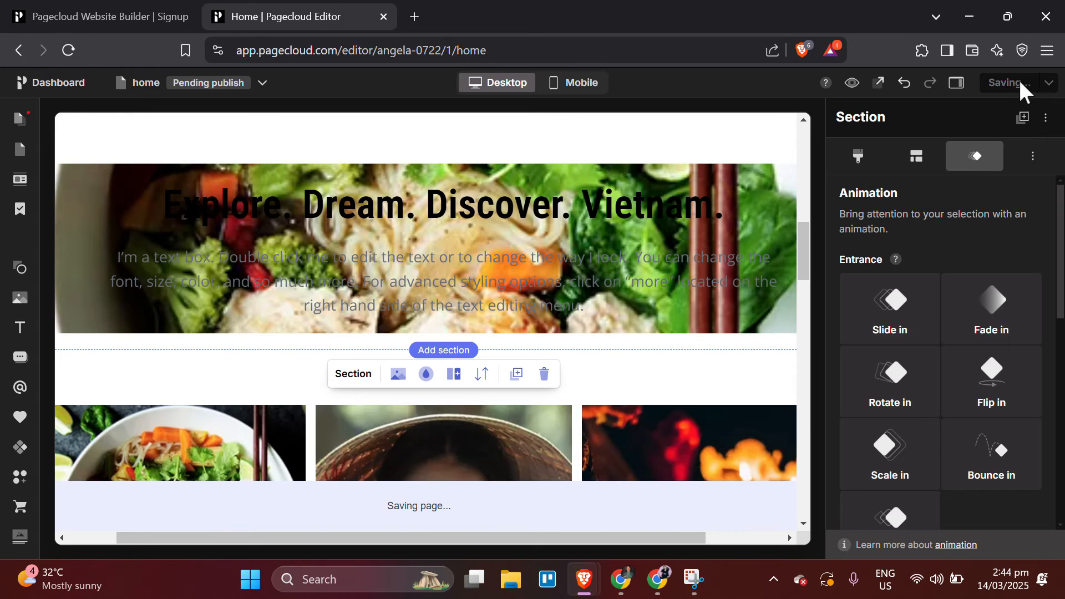
{"action": "left_click", "coordinate": [39, 91]}
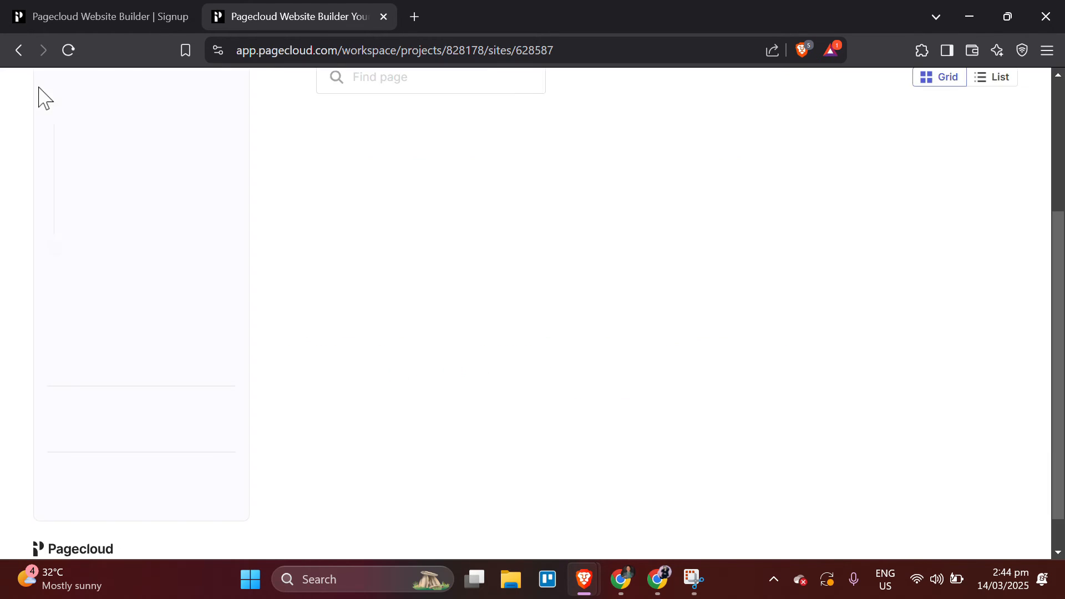
- Look over the site's pages in the dashboard and reopen the home page in the editor
{"action": "scroll", "coordinate": [509, 276], "scroll_direction": "up", "scroll_amount": 2}
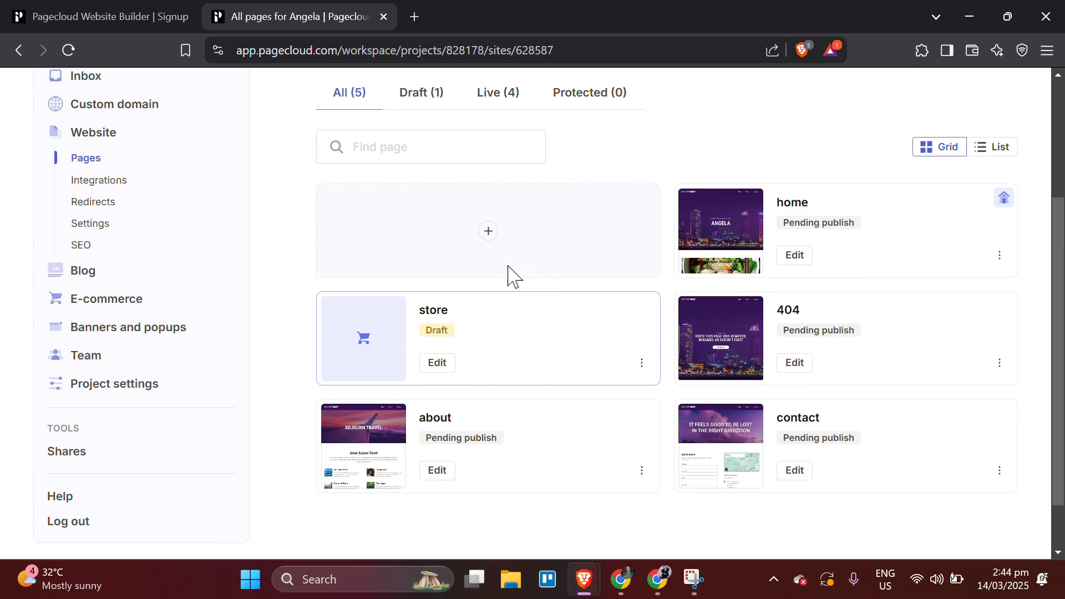
{"action": "scroll", "coordinate": [508, 276], "scroll_direction": "down", "scroll_amount": 2}
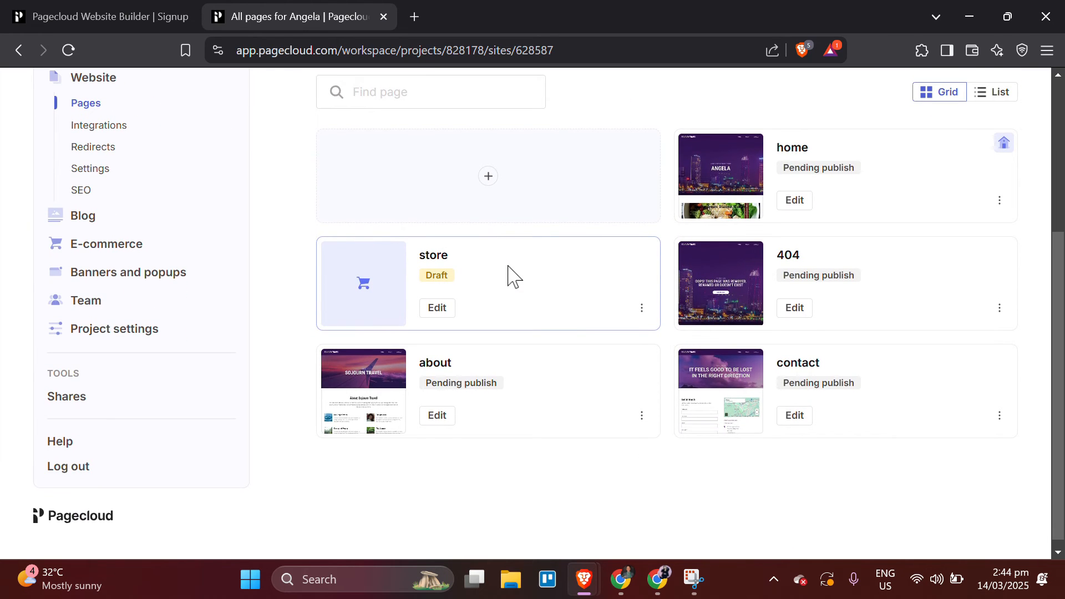
{"action": "scroll", "coordinate": [509, 276], "scroll_direction": "up", "scroll_amount": 1}
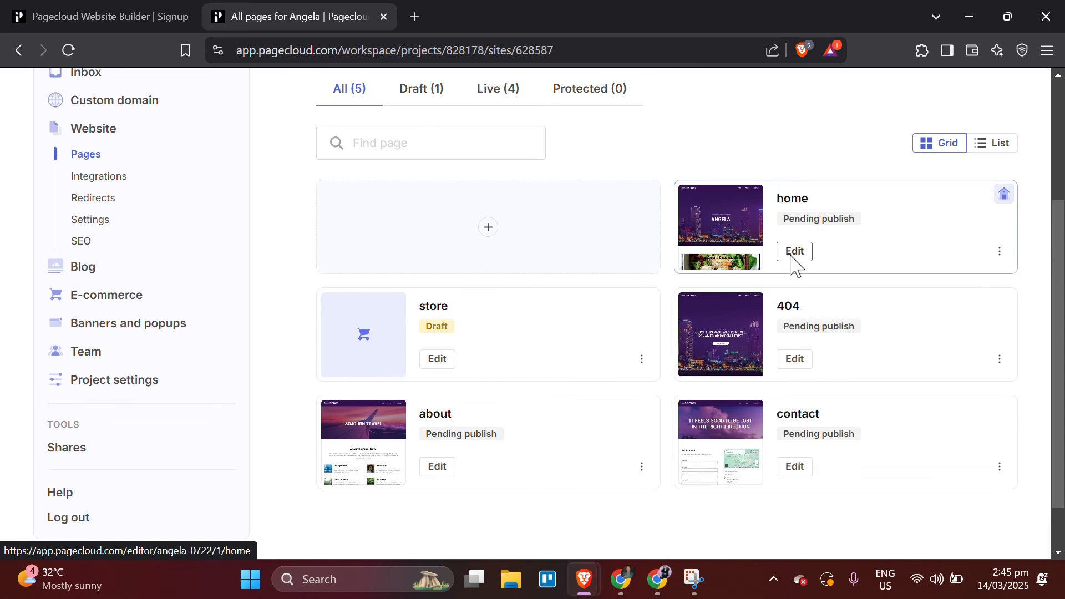
{"action": "left_click", "coordinate": [791, 257]}
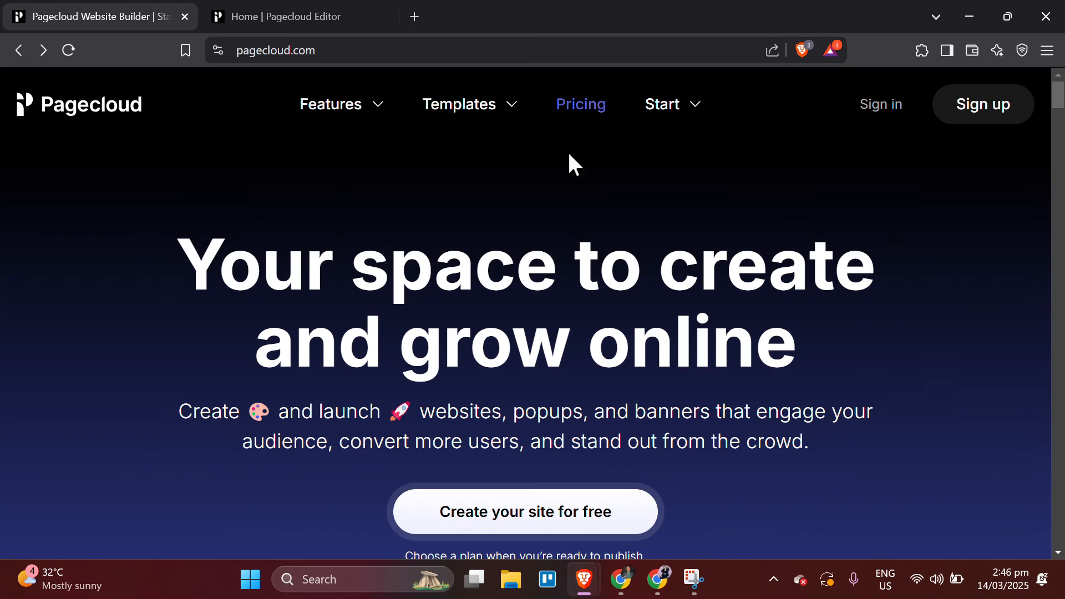
- View Pagecloud's pricing page and examine the annually billed Launch, Grow and Optimize plans with their prices and included limits
{"action": "left_click", "coordinate": [597, 117]}
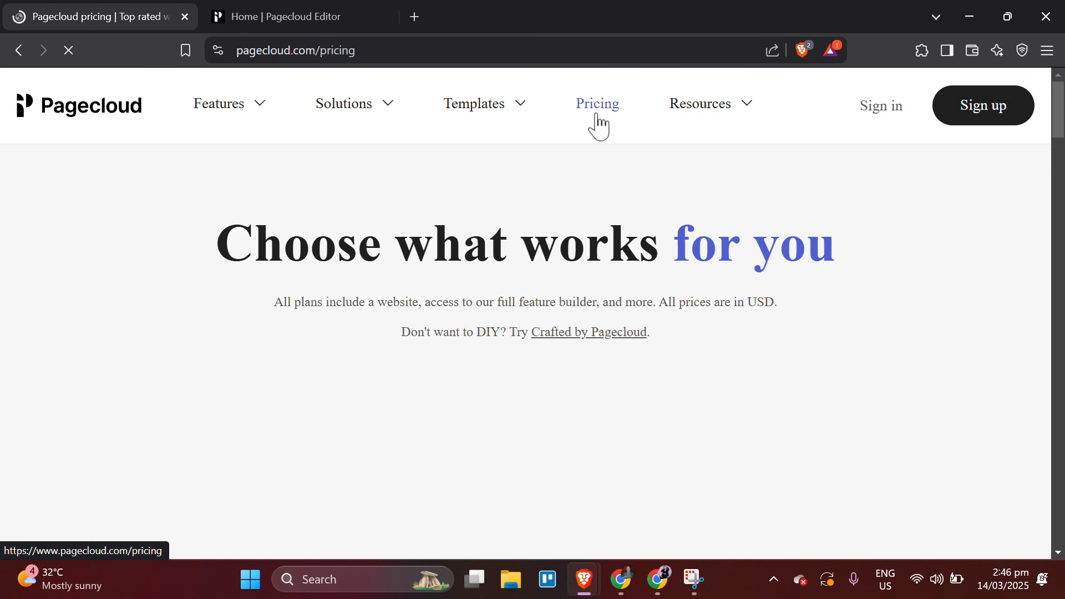
{"action": "scroll", "coordinate": [592, 363], "scroll_direction": "down", "scroll_amount": 10}
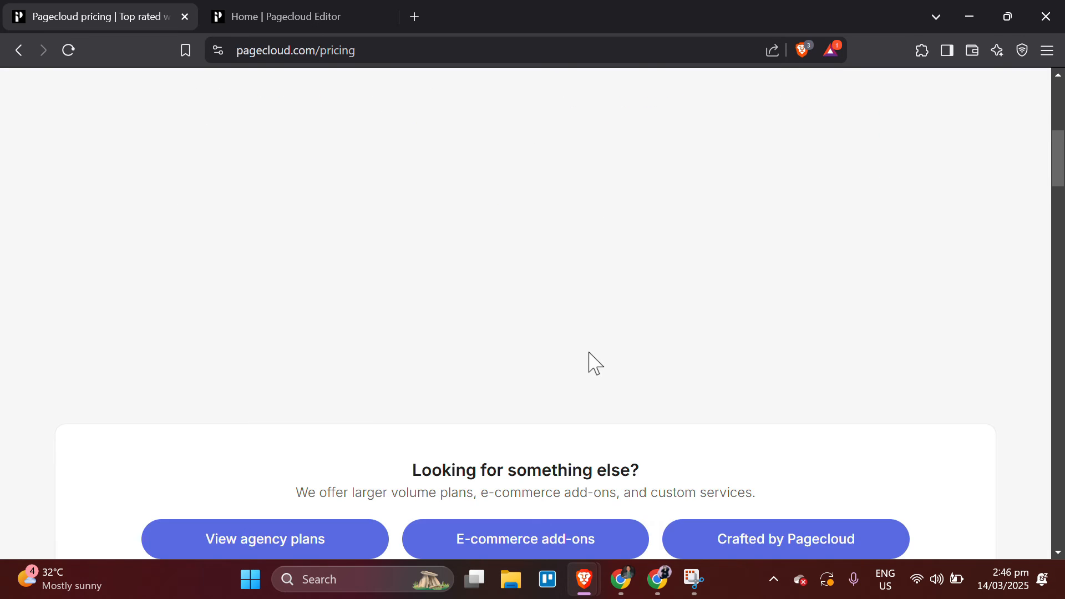
{"action": "scroll", "coordinate": [592, 363], "scroll_direction": "up", "scroll_amount": 6}
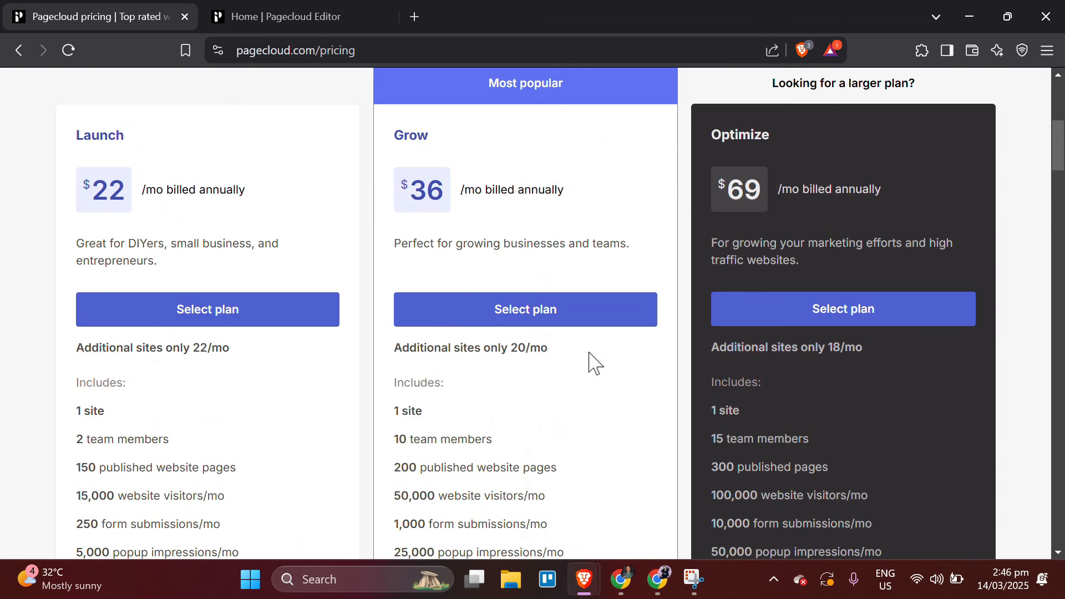
{"action": "scroll", "coordinate": [593, 364], "scroll_direction": "up", "scroll_amount": 5}
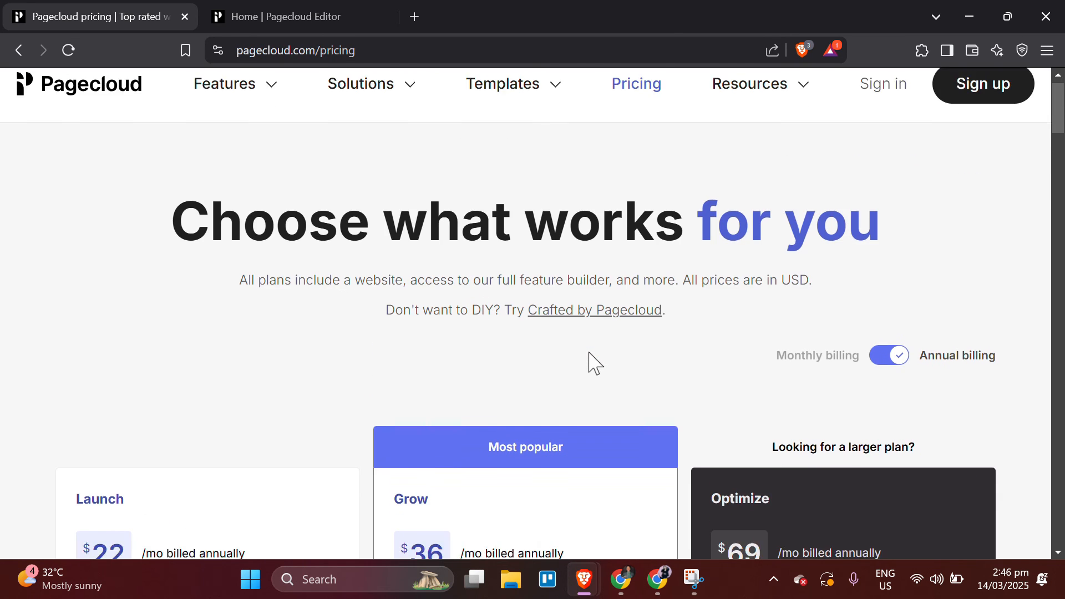
{"action": "scroll", "coordinate": [592, 363], "scroll_direction": "down", "scroll_amount": 6}
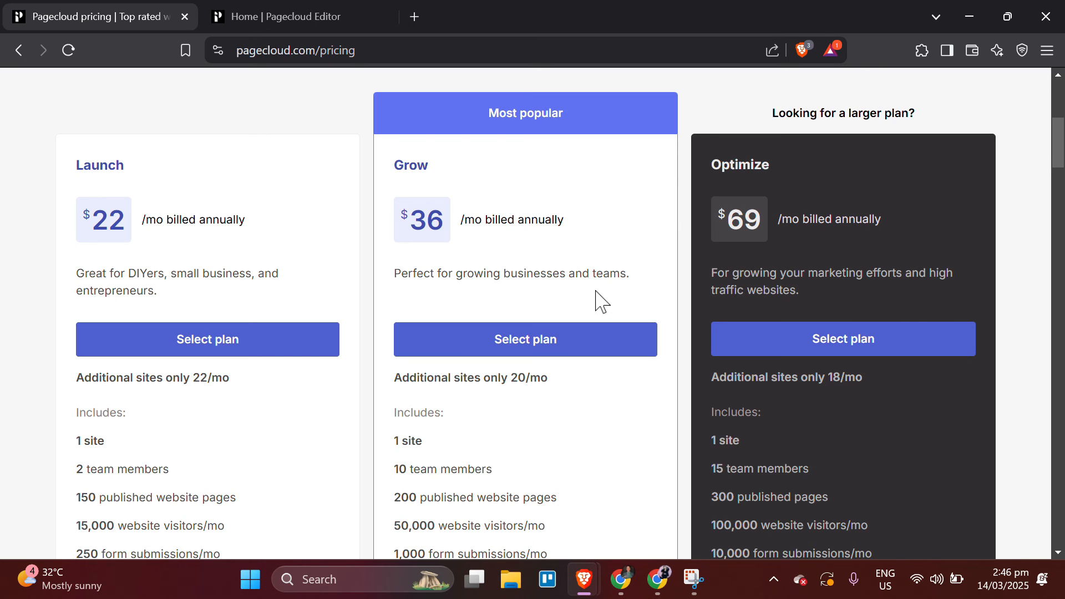
{"action": "scroll", "coordinate": [602, 301], "scroll_direction": "down", "scroll_amount": 1}
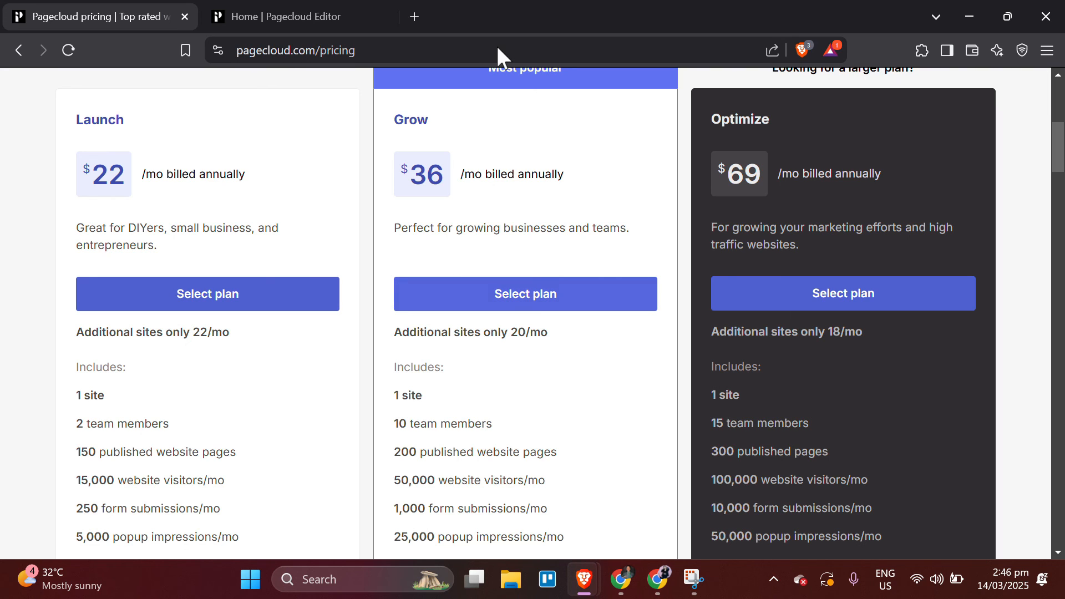
{"action": "left_click", "coordinate": [440, 31]}
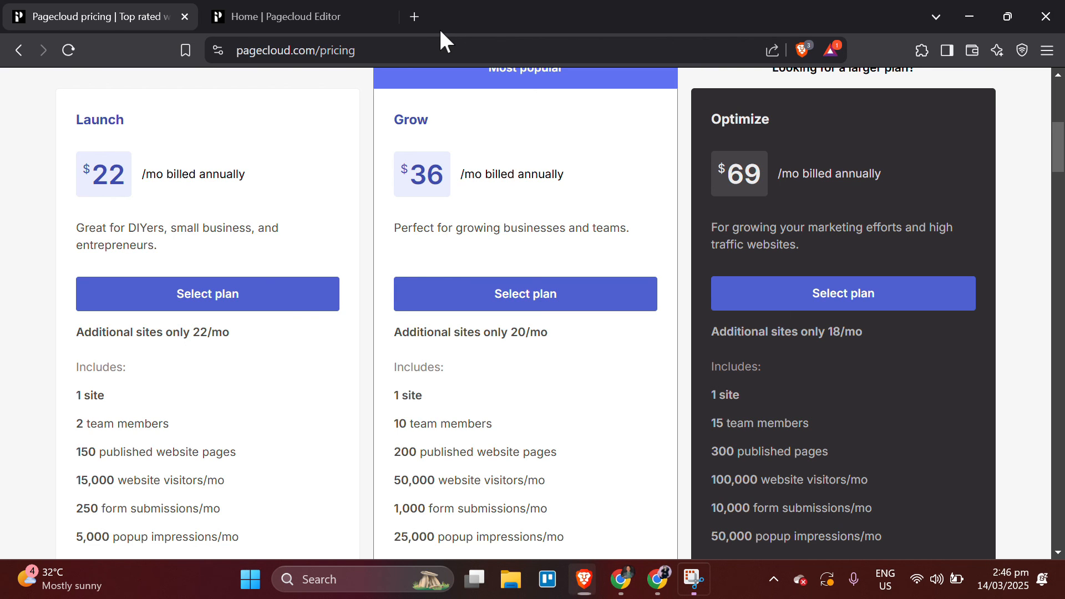